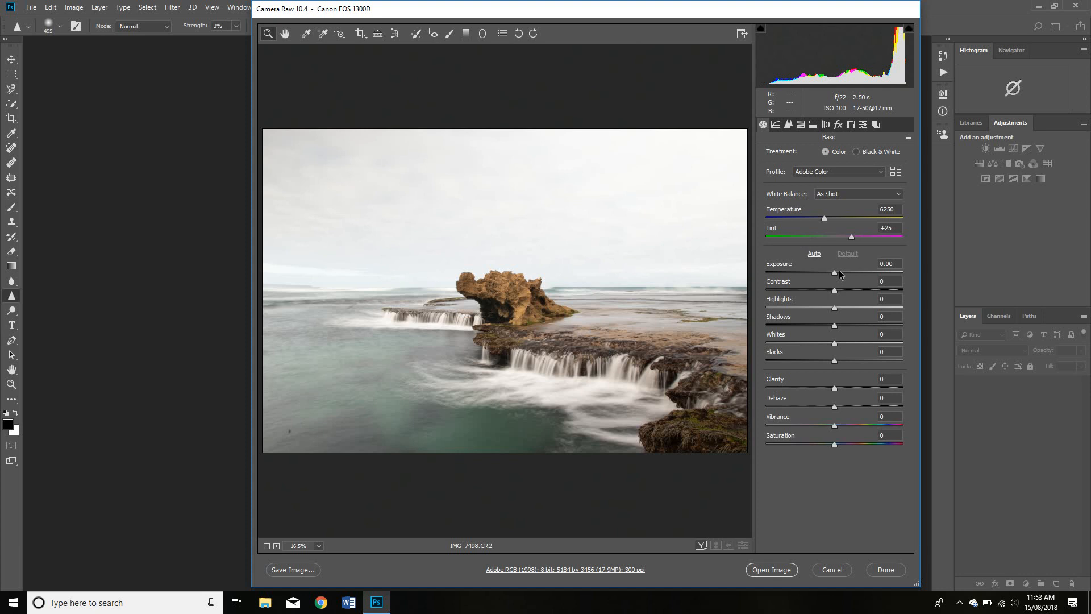
Set the tone values to Exposure -0.15, Contrast +7, Highlights -100, Shadows +16, Whites -95 and Blacks -4
left_click_drag(835, 272, 839, 304)
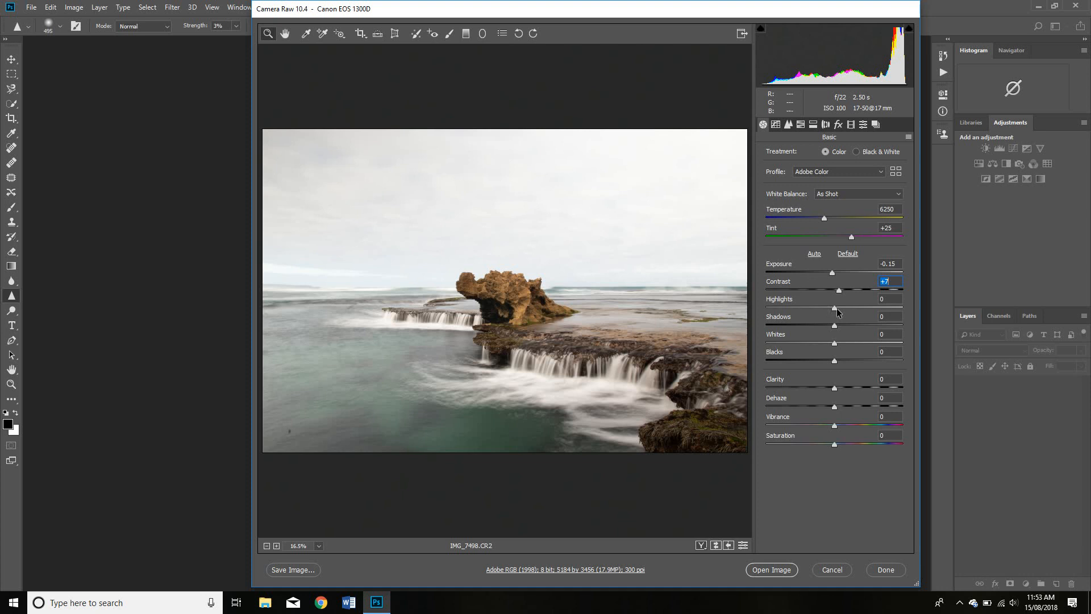
left_click_drag(835, 310, 741, 320)
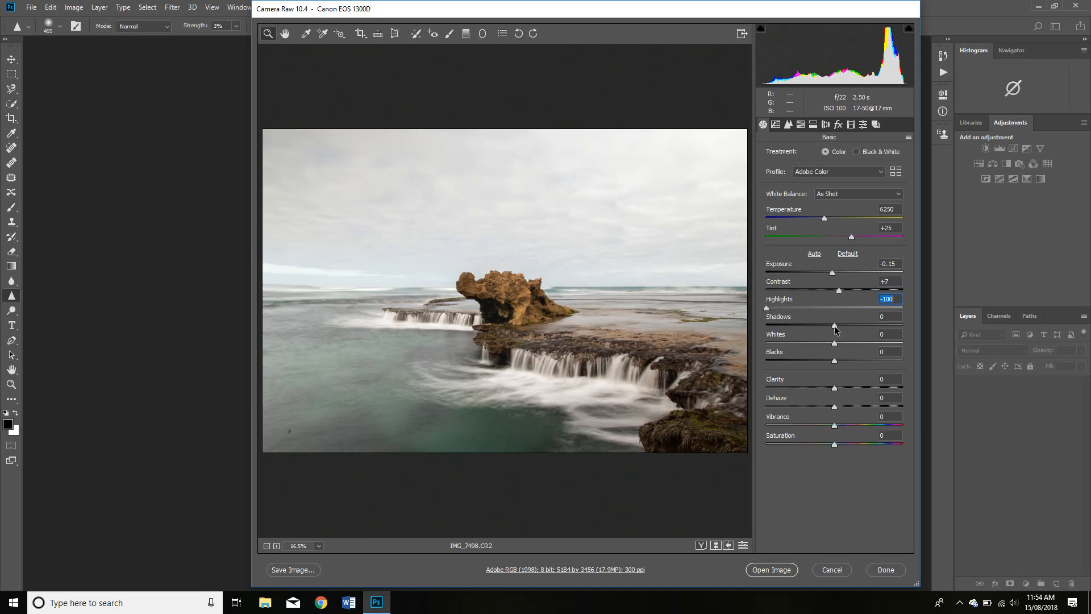
left_click_drag(835, 325, 884, 328)
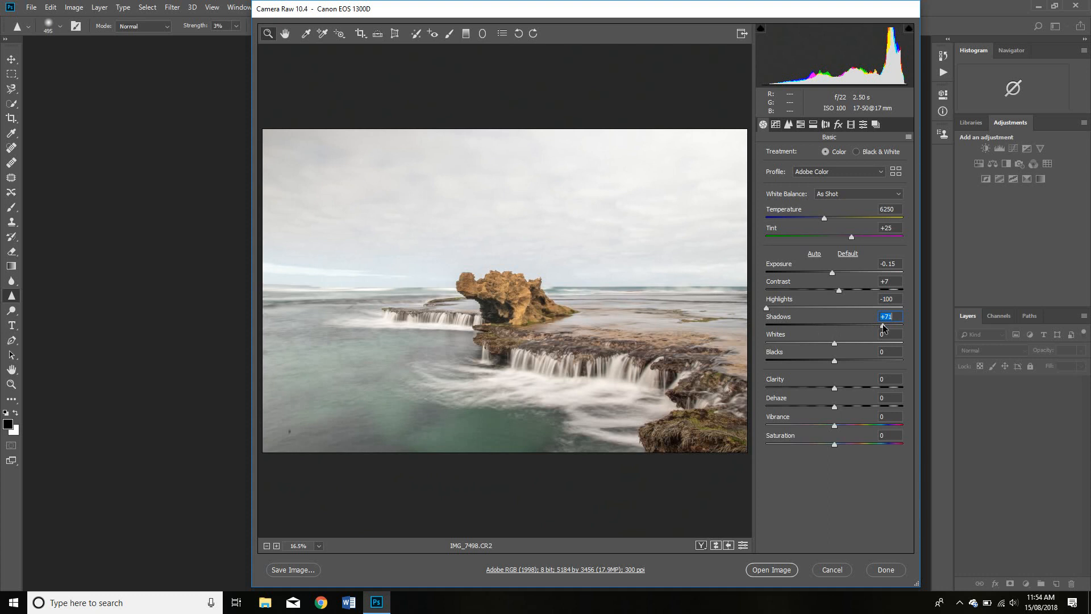
left_click_drag(883, 327, 893, 329)
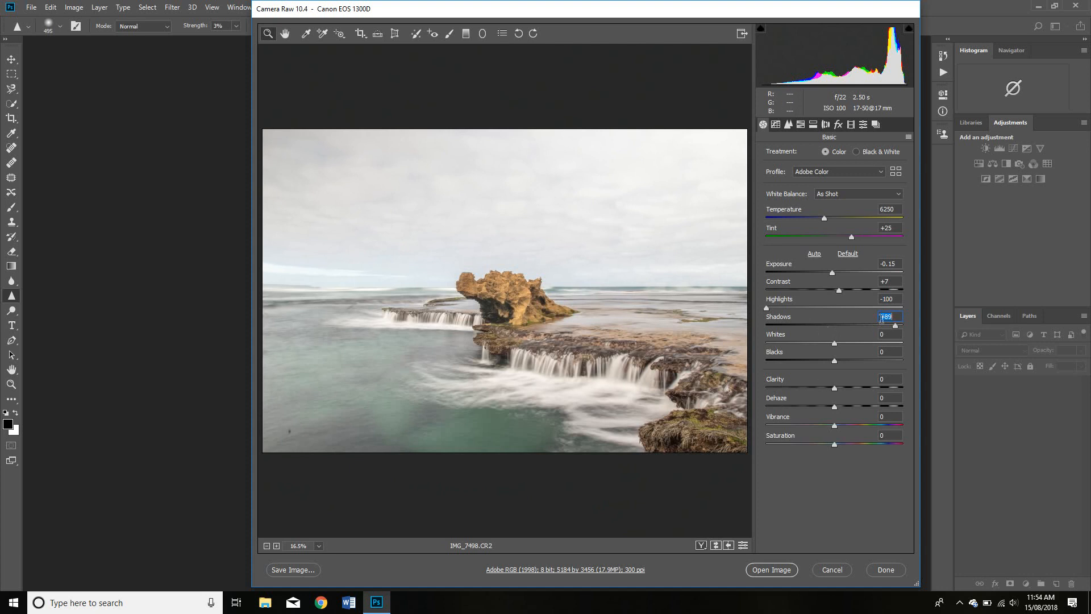
left_click_drag(895, 324, 847, 330)
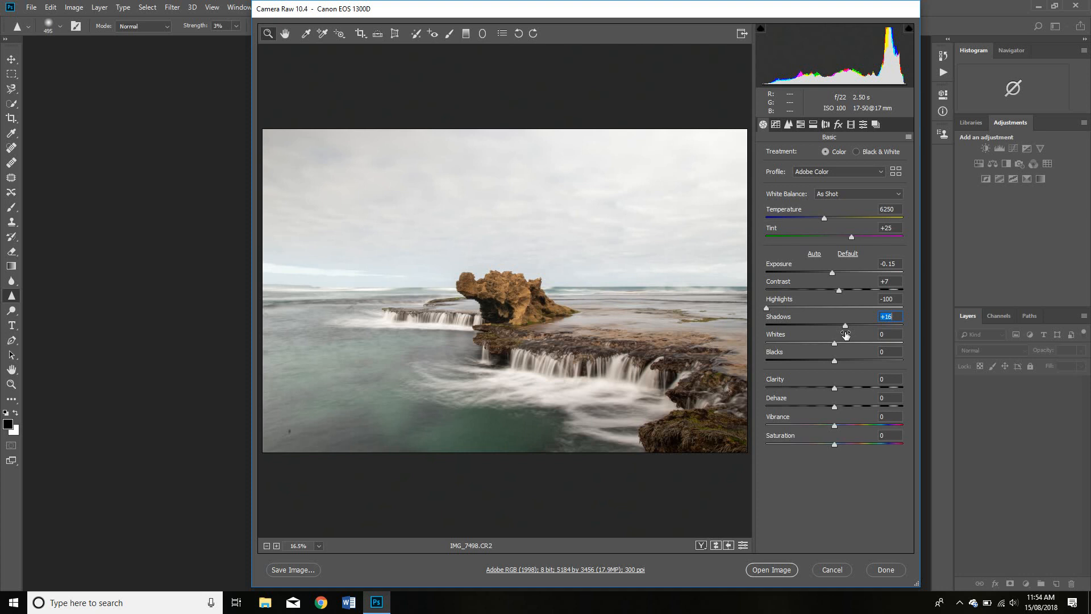
left_click_drag(834, 342, 771, 345)
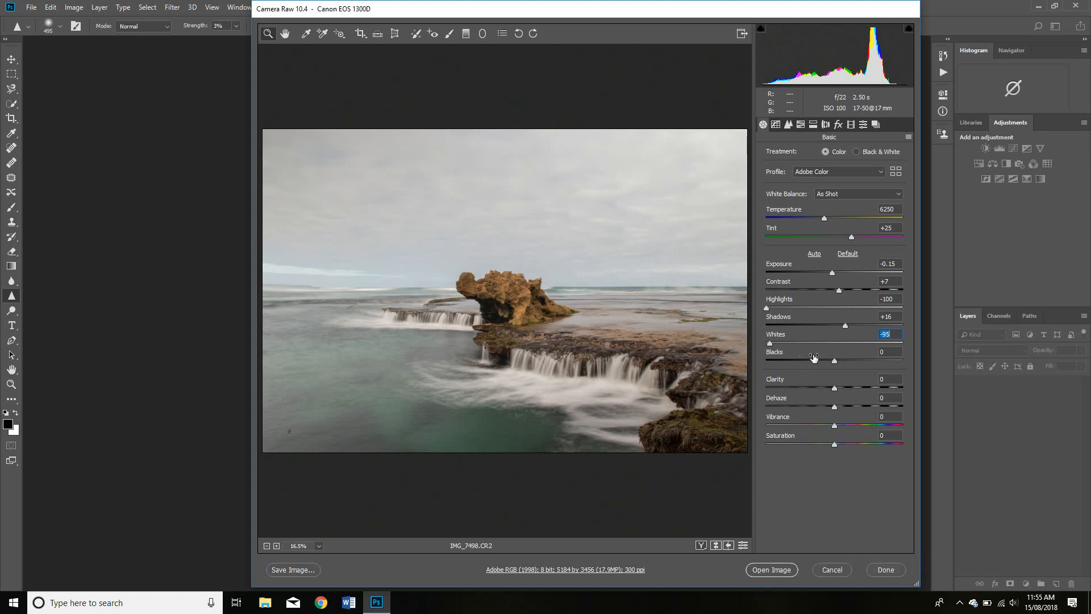
mouse_move(834, 365)
left_mouse_down()
mouse_move(793, 356)
mouse_move(923, 374)
mouse_move(831, 369)
left_mouse_up()
Try strong and weak Clarity on the seascape and settle on a Clarity of +10
left_click(836, 390)
left_click_drag(835, 389, 868, 390)
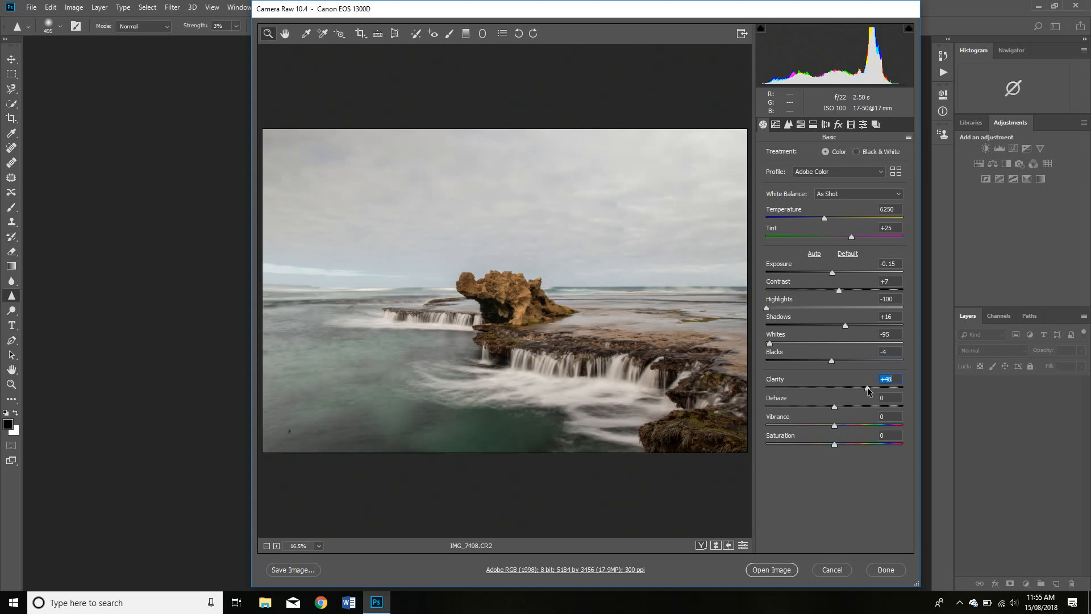
left_click_drag(867, 387, 756, 398)
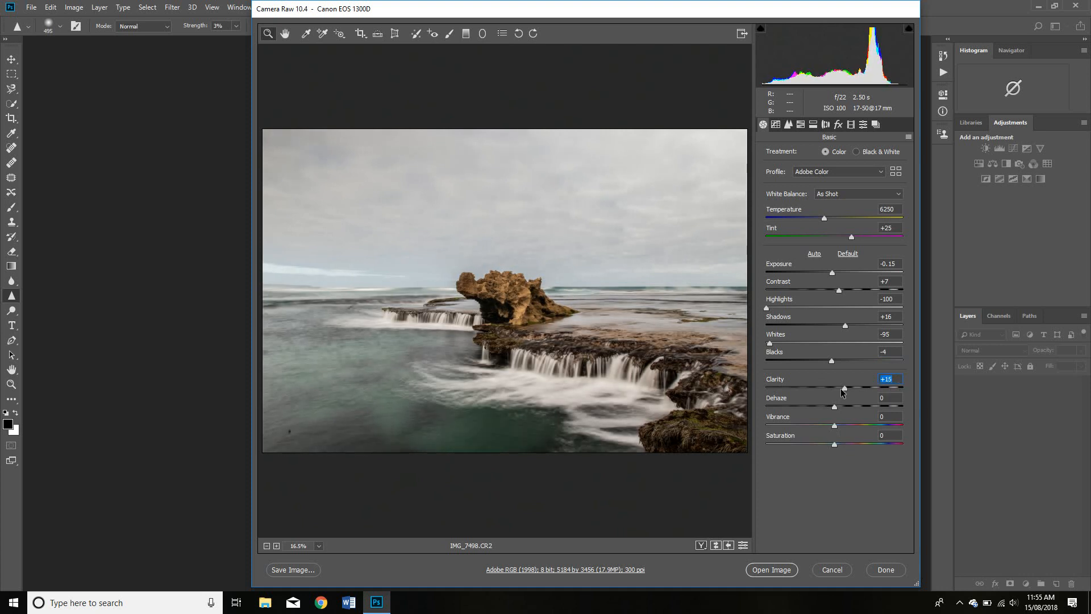
left_click_drag(754, 404, 842, 397)
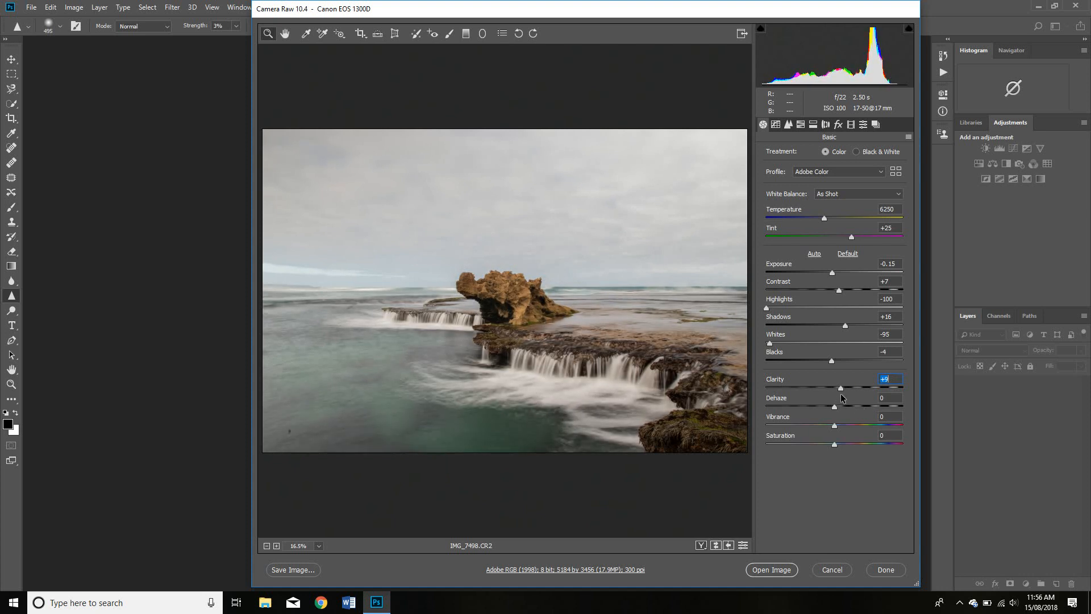
left_click_drag(840, 394, 842, 395)
Try Dehaze at its +100 maximum, reduce it to +41, and raise Shadows to +51
left_click_drag(836, 408, 912, 422)
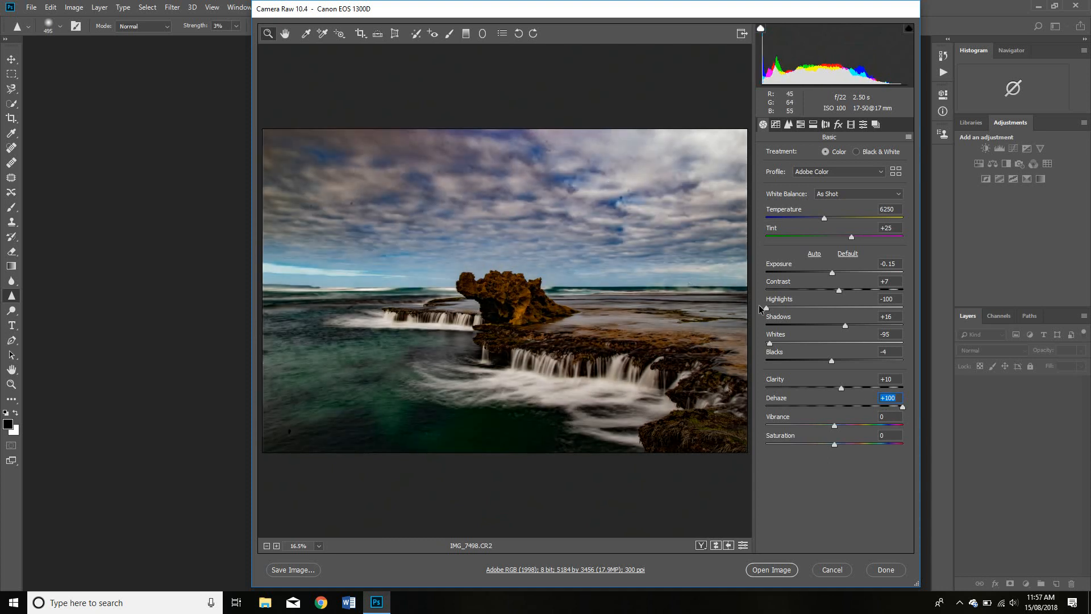
left_click_drag(902, 407, 873, 410)
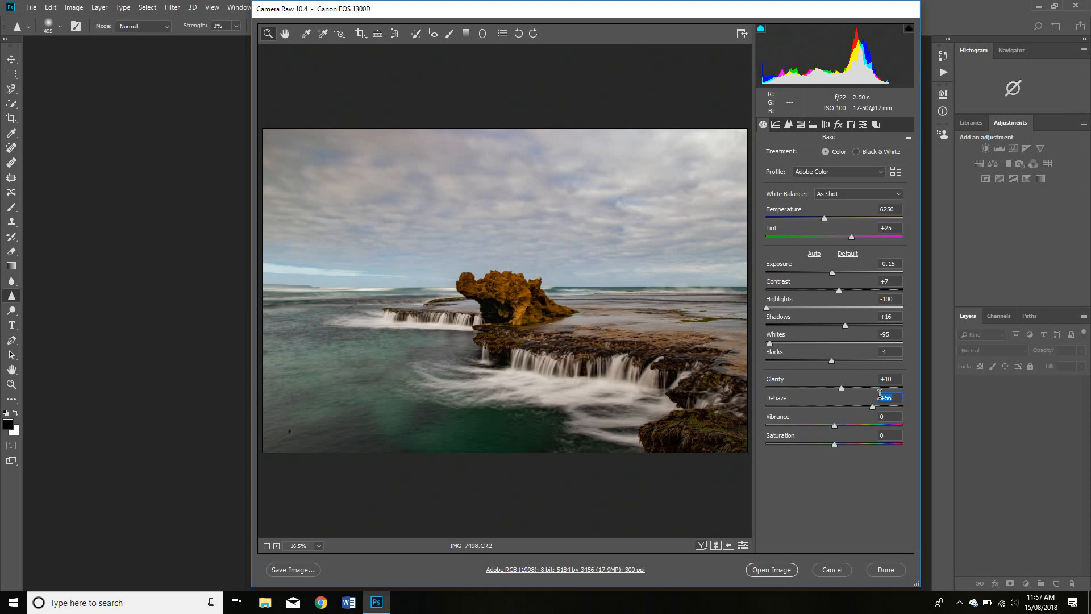
left_click_drag(875, 408, 860, 400)
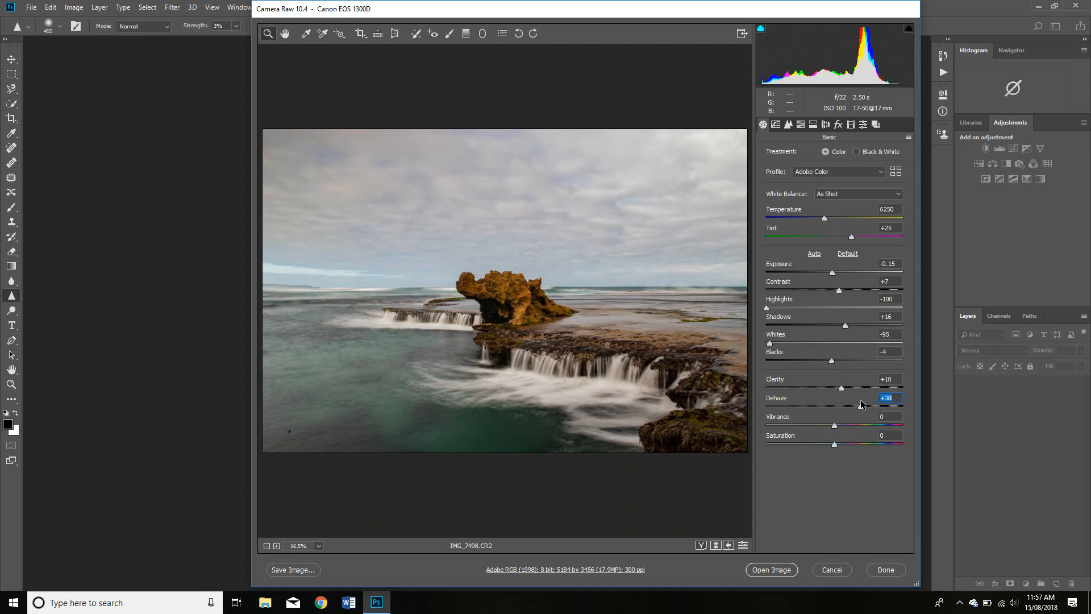
left_click_drag(861, 400, 861, 401)
left_click_drag(845, 325, 868, 333)
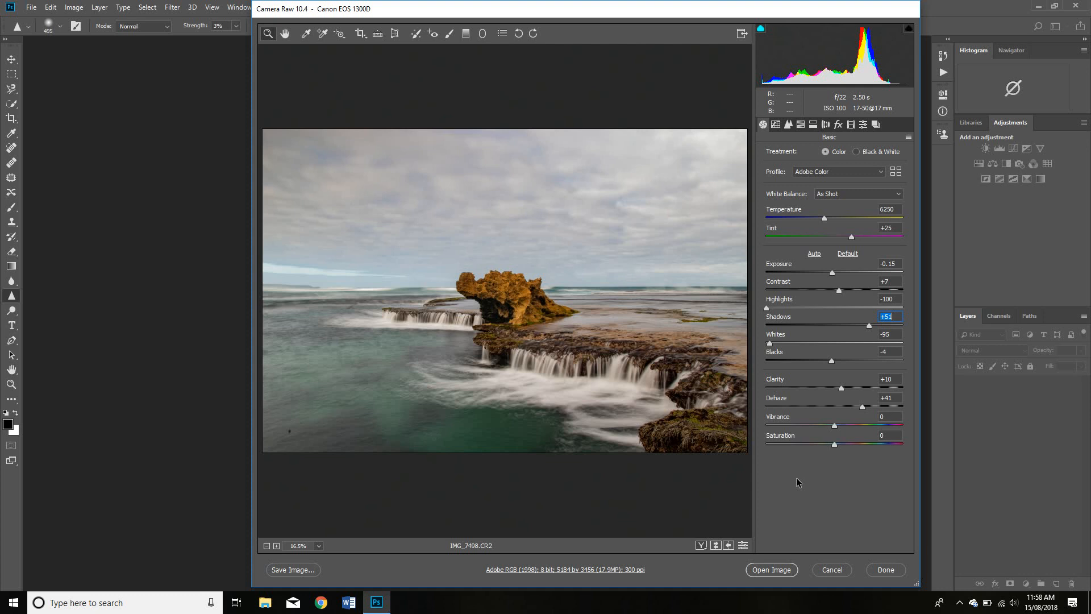
Test the extremes of Vibrance and Saturation, and set Vibrance to +14 and Saturation to +6
left_click(835, 426)
left_click_drag(836, 426, 905, 427)
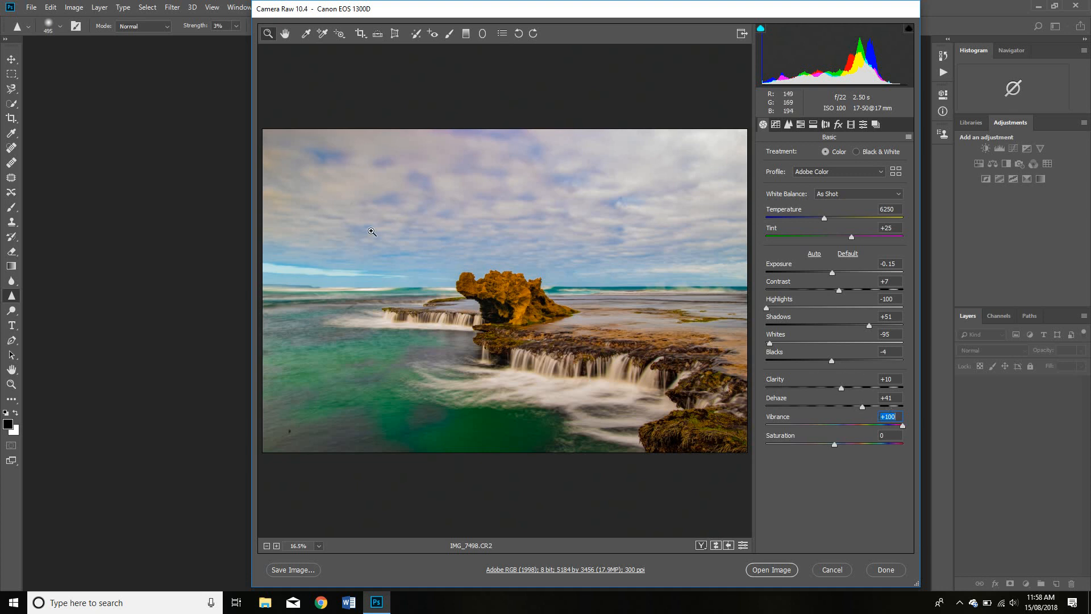
left_click_drag(902, 425, 906, 451)
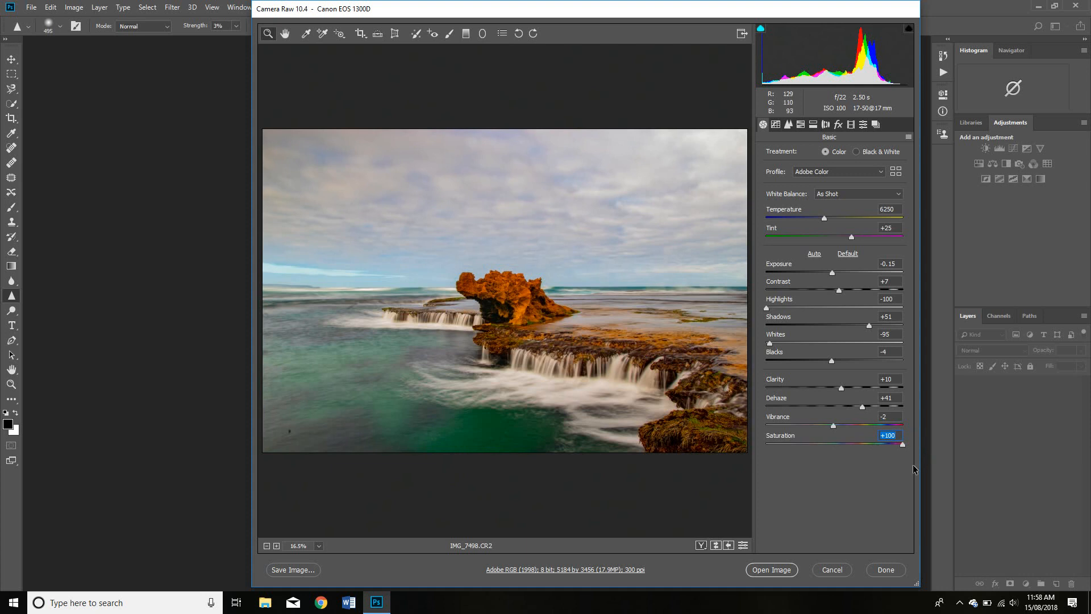
left_click_drag(902, 444, 843, 434)
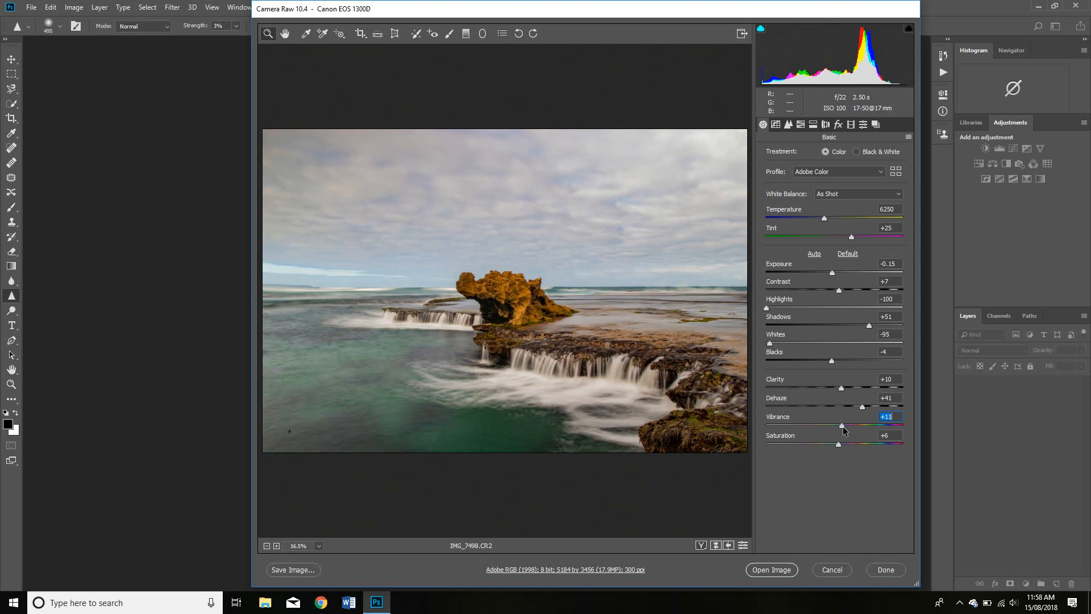
left_click_drag(845, 425, 813, 422)
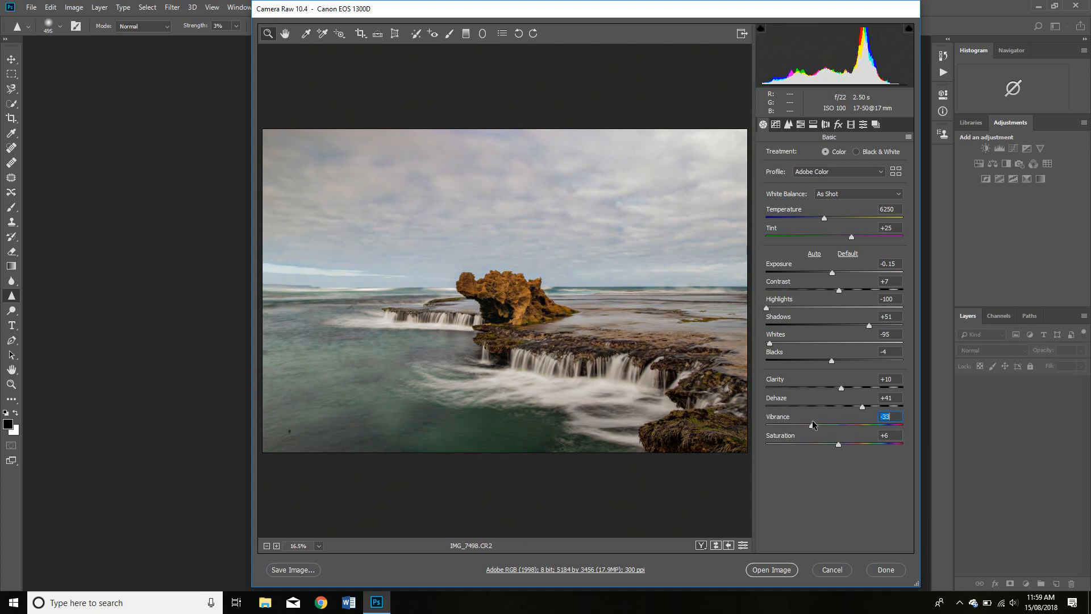
left_click_drag(813, 420, 848, 432)
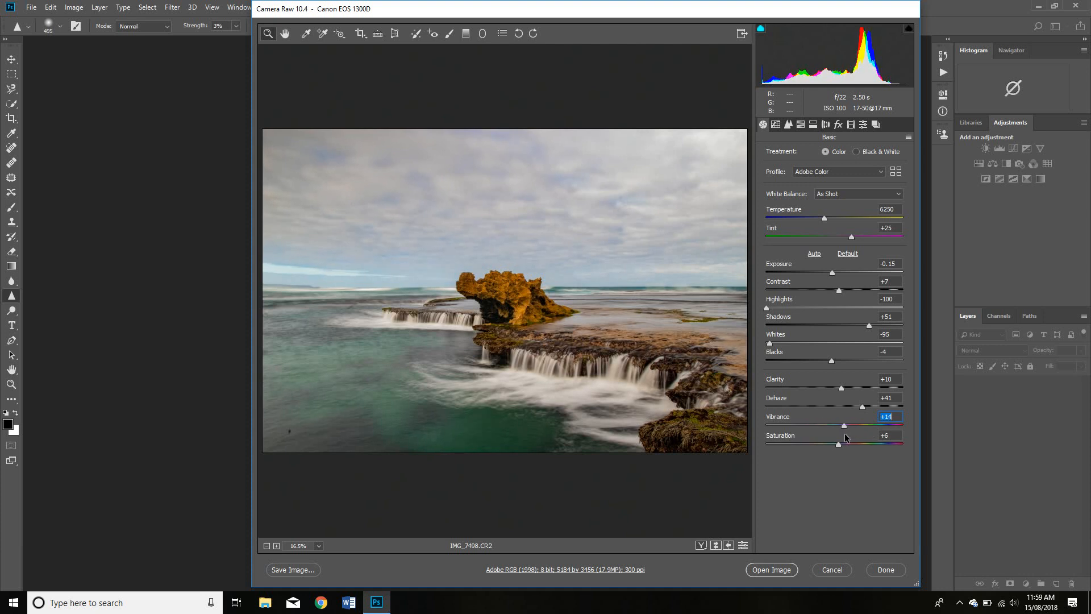
left_click_drag(845, 426, 837, 446)
Examine the parametric and point tone curves, including the point curve's presets and colour channels
left_click(776, 125)
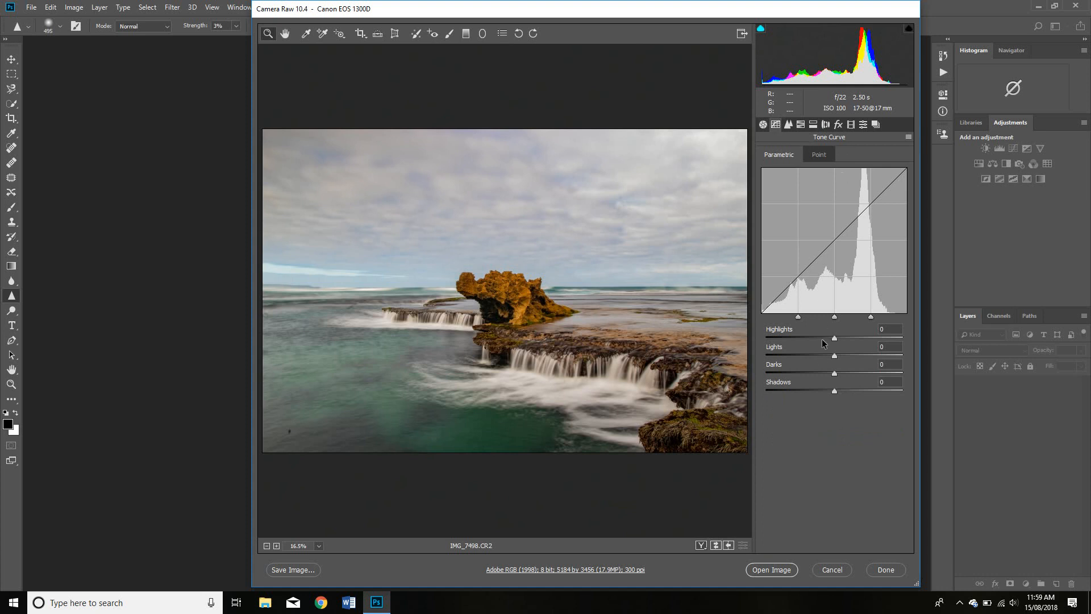
left_click(811, 157)
left_click(830, 182)
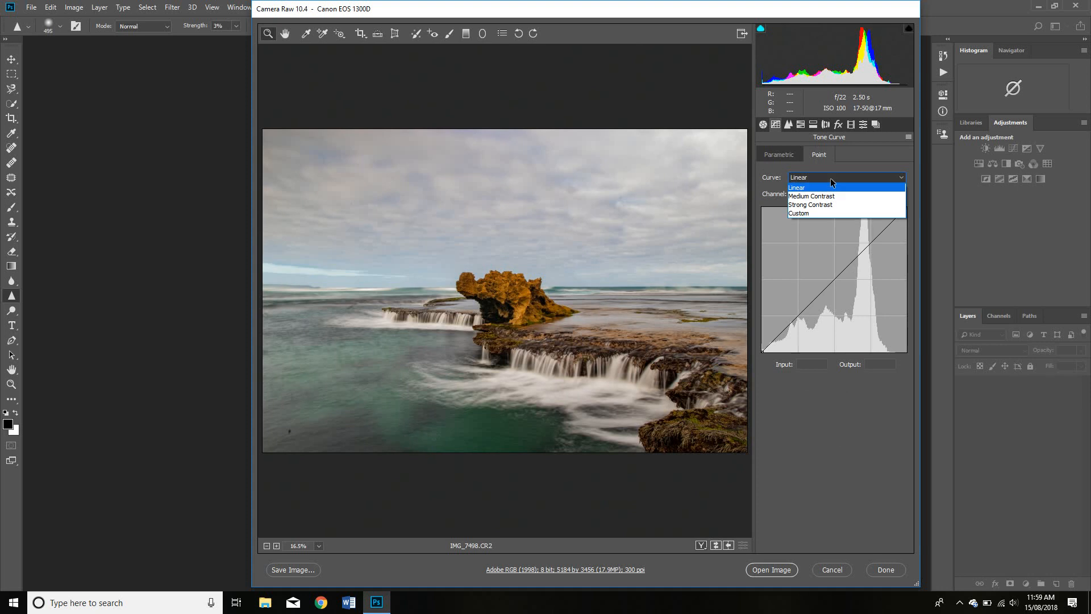
left_click(831, 179)
left_click(832, 194)
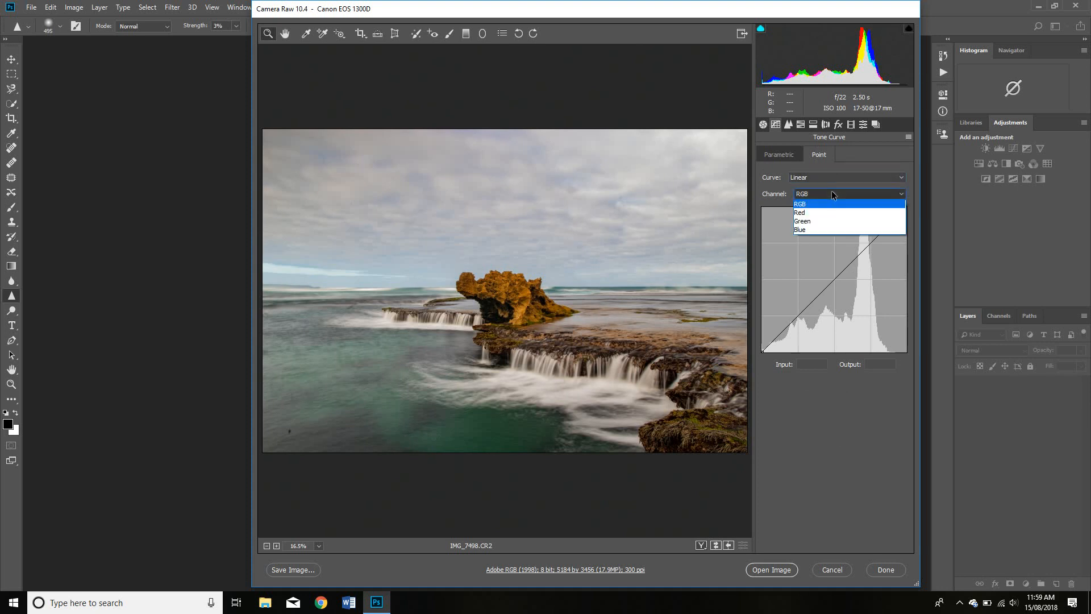
left_click(832, 192)
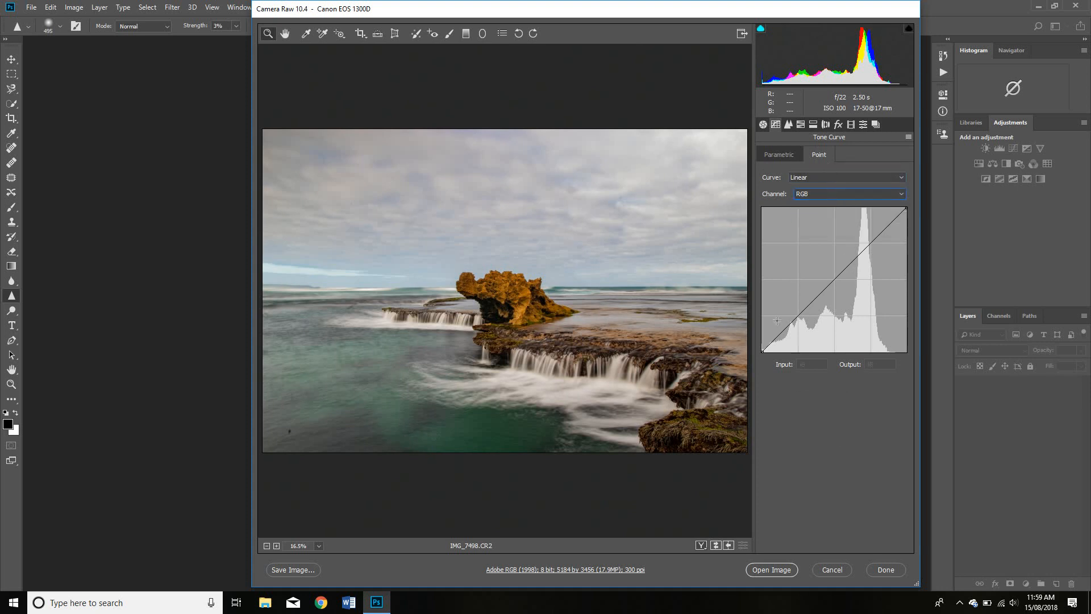
left_click(776, 154)
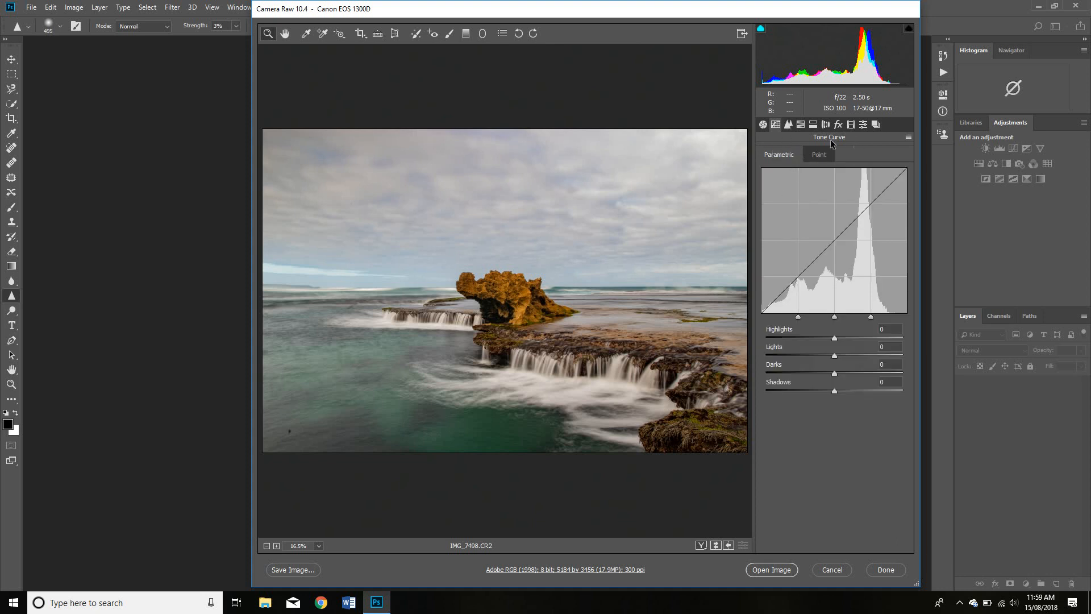
Compare Luminance noise reduction at 100 and 0 on the magnified rock, return it to 0, and set Color noise reduction to 0
left_click(789, 125)
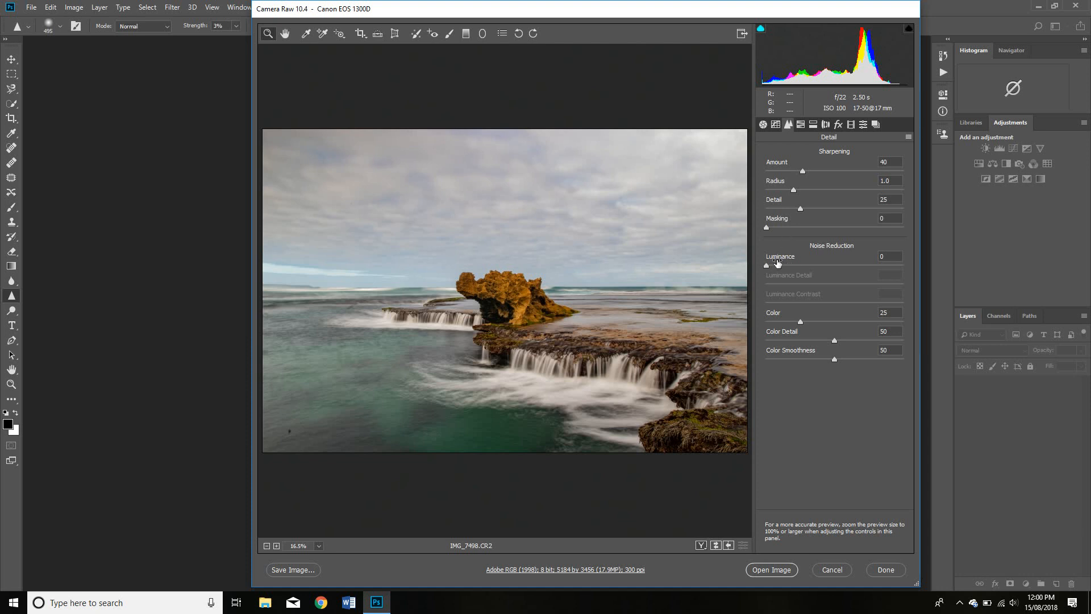
left_click_drag(768, 265, 918, 273)
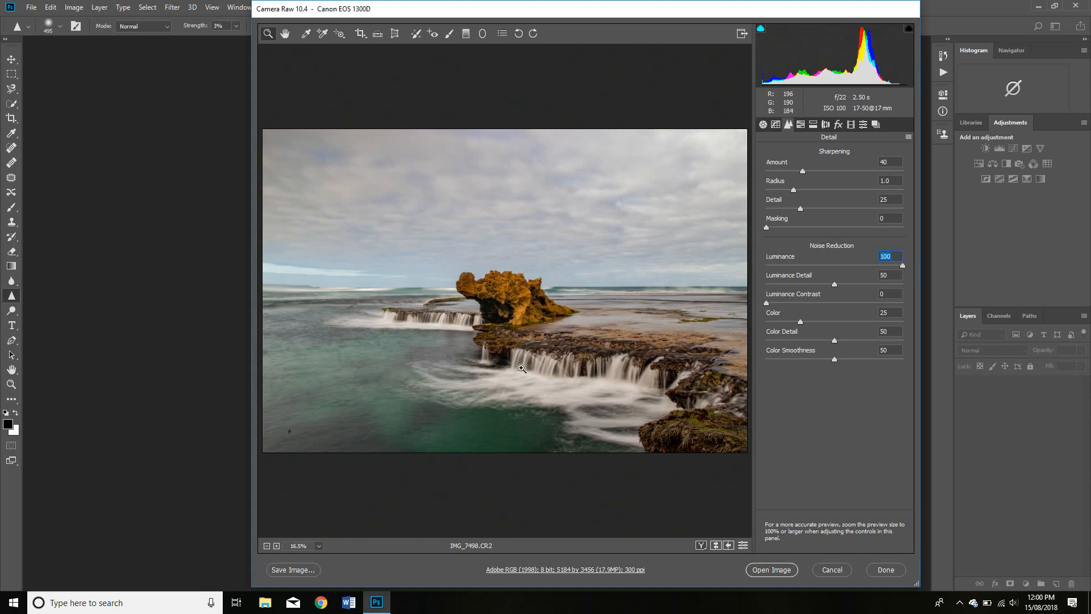
left_click(531, 312)
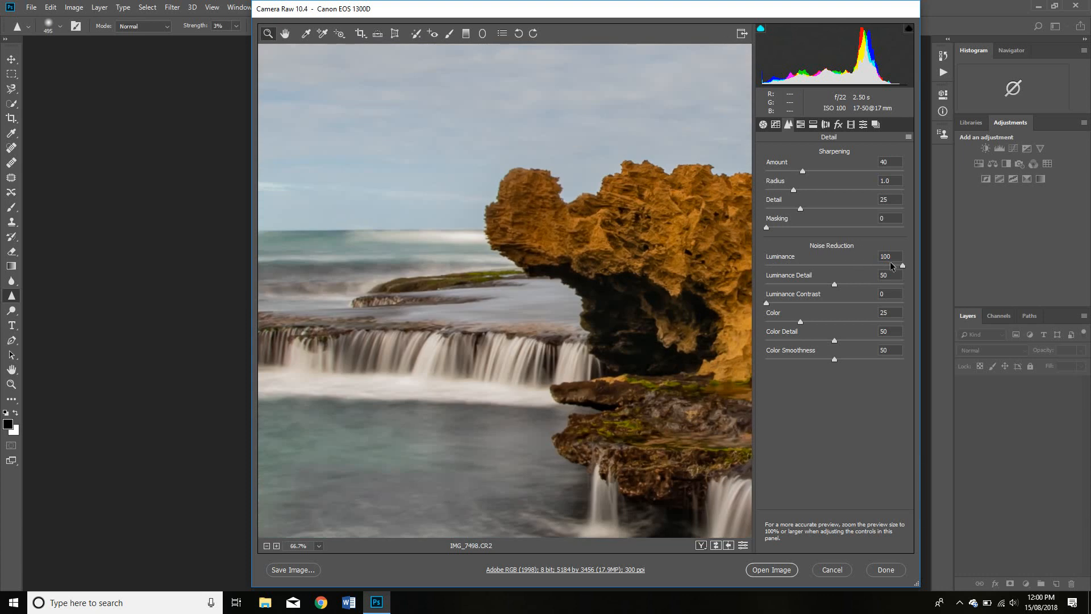
left_click_drag(904, 264, 762, 272)
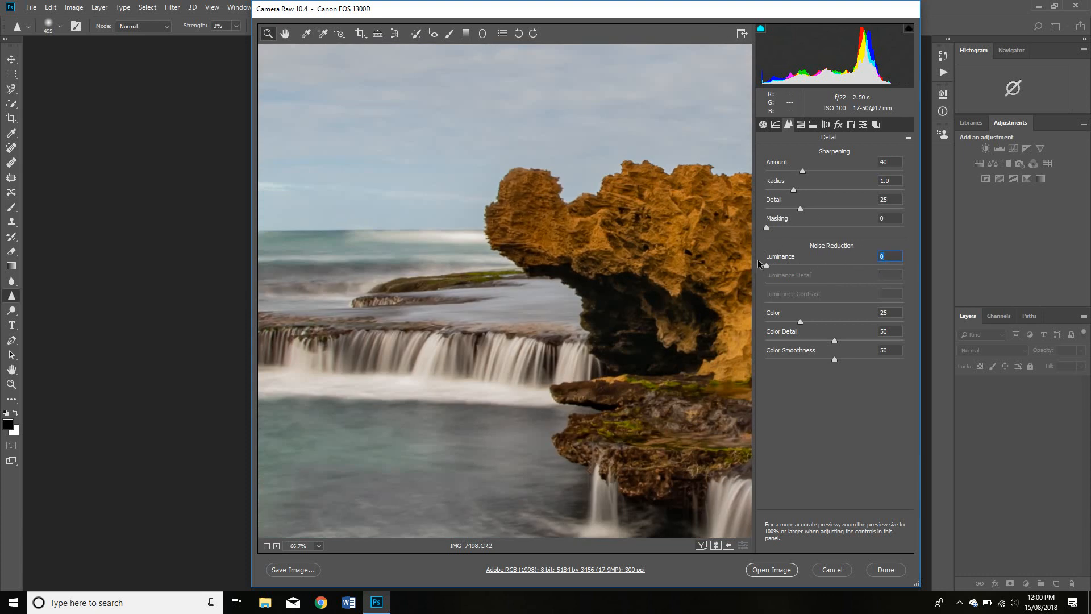
left_click_drag(766, 265, 933, 262)
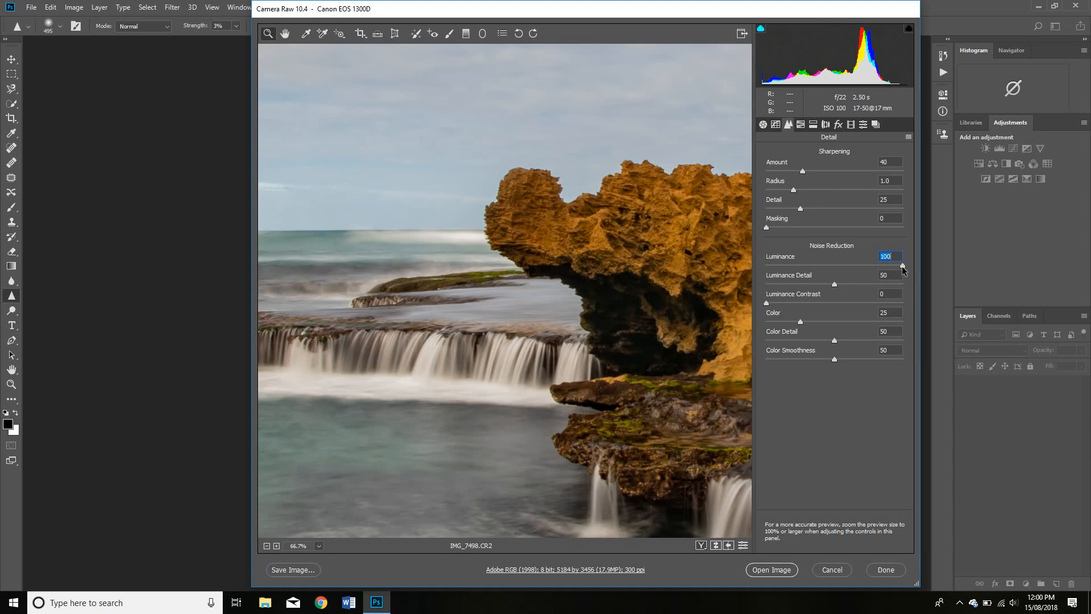
left_click_drag(902, 266, 765, 266)
left_click_drag(800, 322, 760, 323)
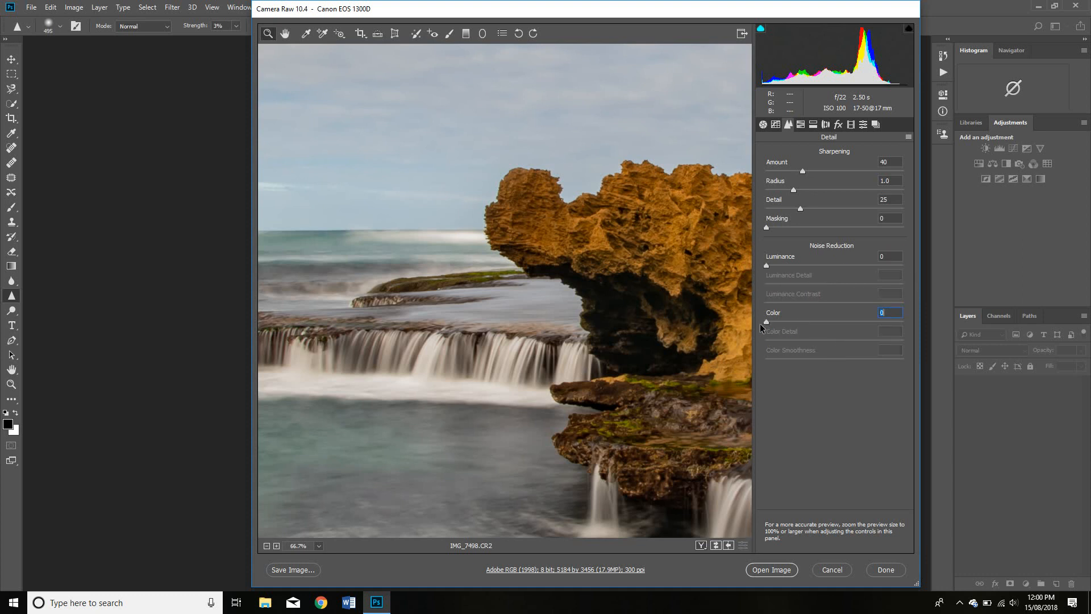
Show the whole photo again and reduce the HSL saturation of Oranges to -24 and Yellows to -36
left_click(800, 125)
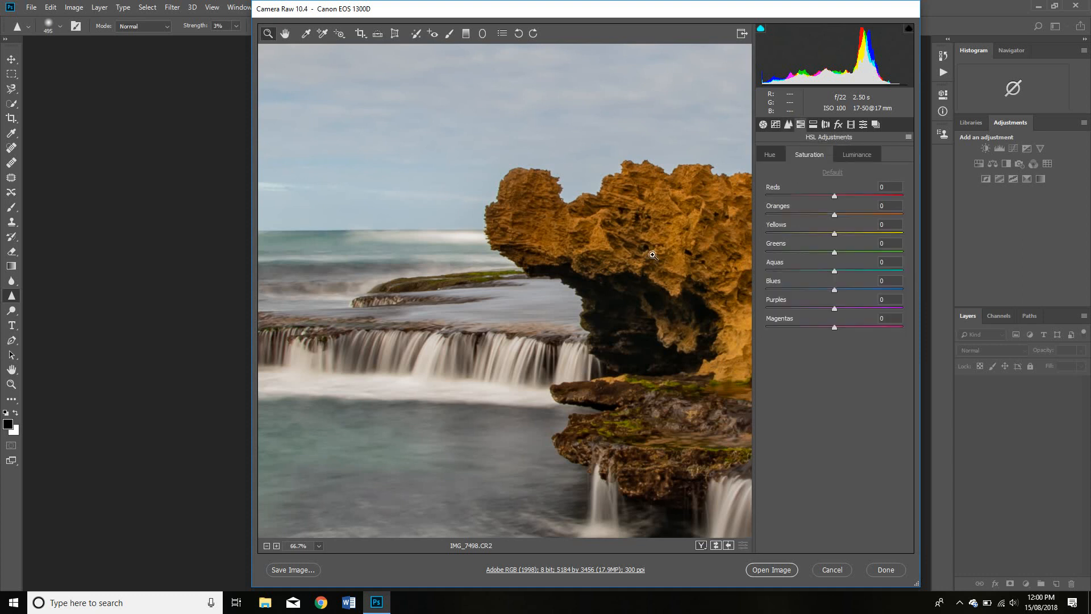
right_click(415, 138)
left_click(443, 209)
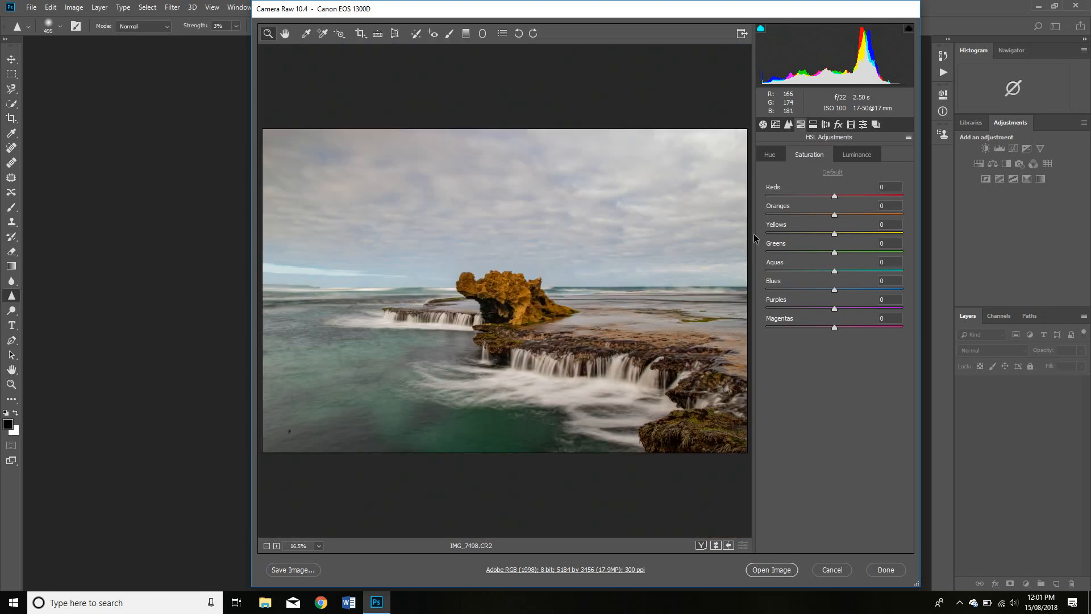
left_click(772, 158)
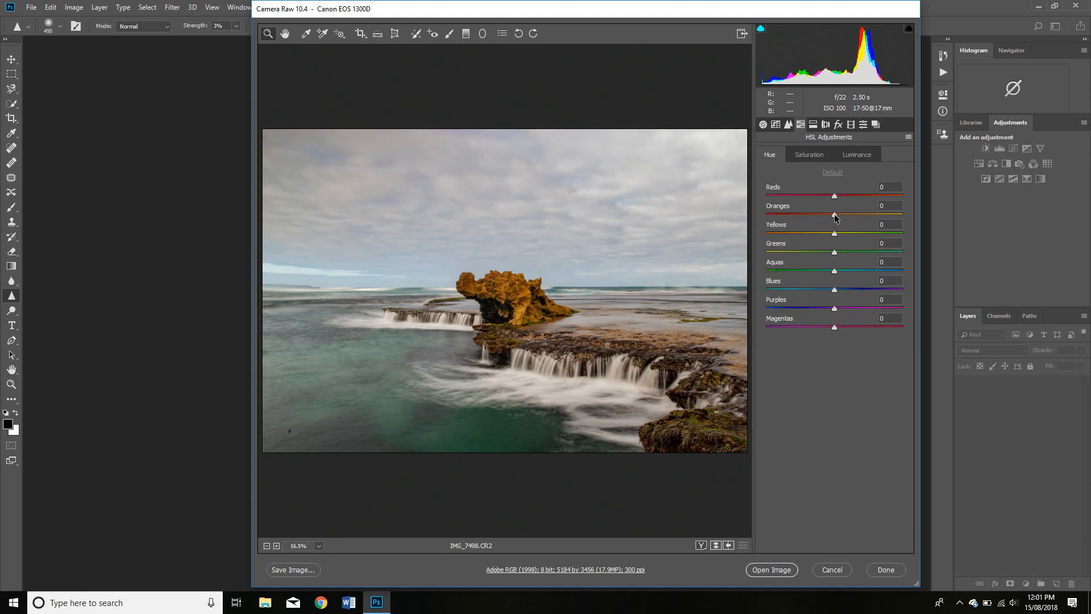
mouse_move(835, 233)
left_mouse_down()
mouse_move(900, 238)
mouse_move(758, 239)
mouse_move(836, 245)
left_mouse_up()
left_click(811, 155)
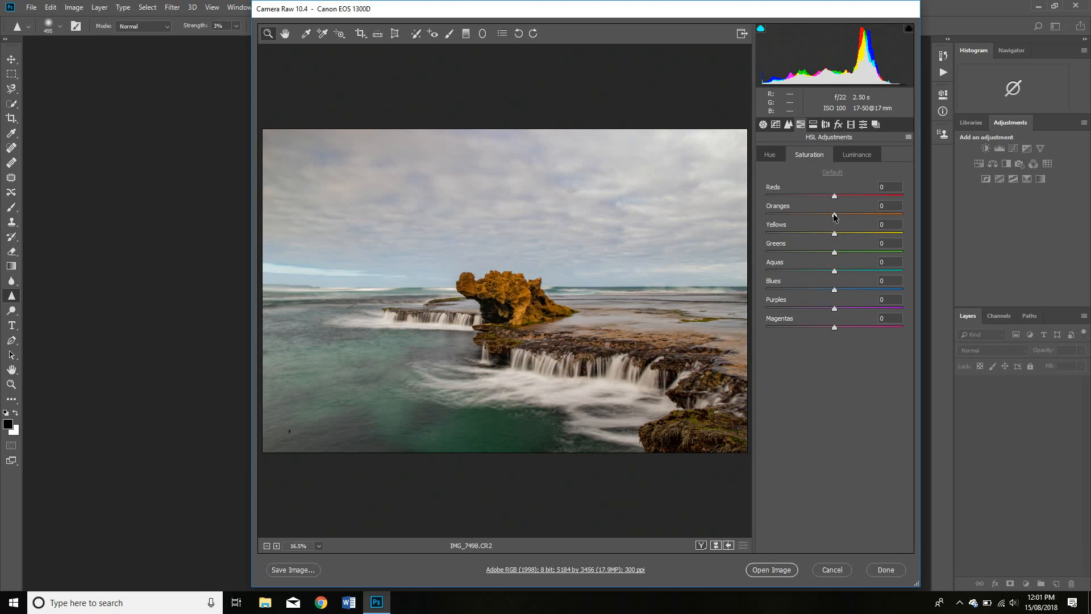
left_click_drag(835, 215, 799, 212)
left_click_drag(821, 216, 803, 231)
left_click_drag(799, 230, 810, 233)
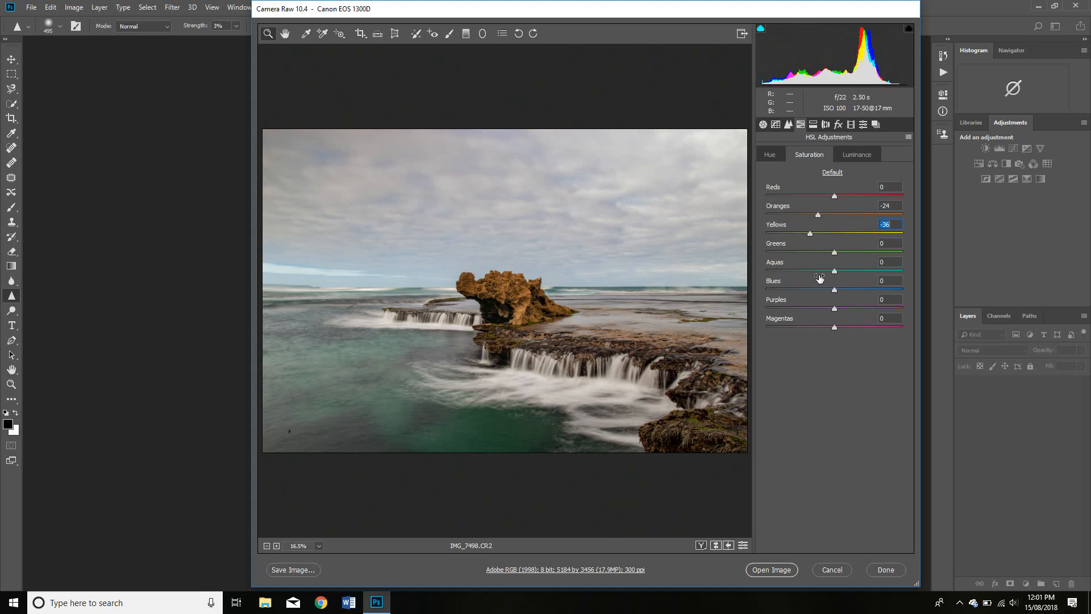
Fine-tune the HSL saturation of the Greens and Aquas
left_click(837, 250)
mouse_move(843, 253)
left_mouse_down()
mouse_move(889, 254)
mouse_move(839, 253)
left_mouse_up()
left_click_drag(834, 271, 836, 272)
Shift the HSL hue of the Aquas and set the Yellows saturation to -14
left_click(766, 156)
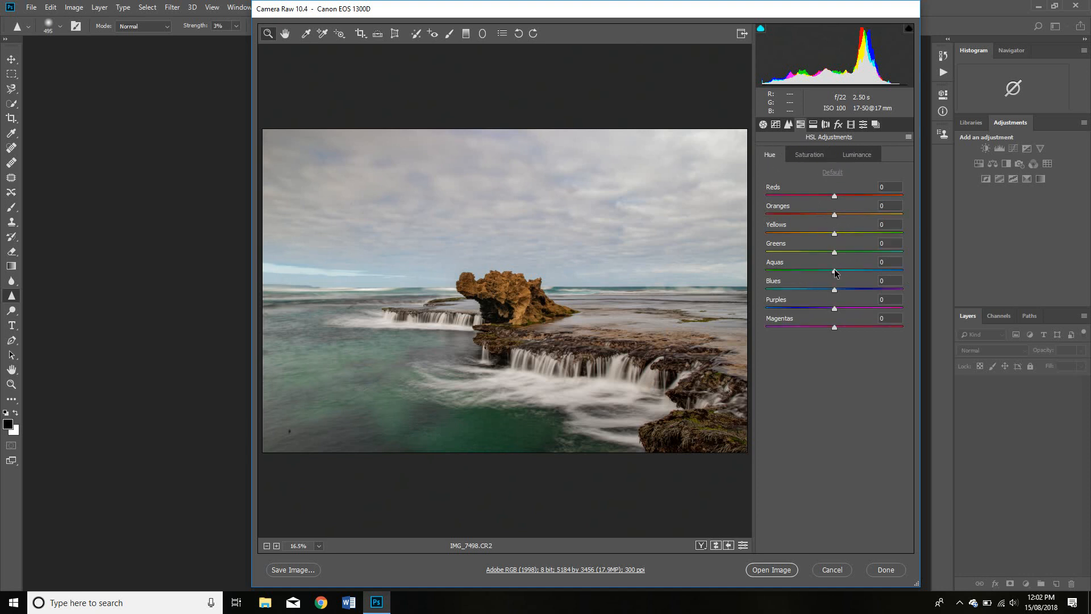
left_click_drag(834, 270, 854, 285)
left_click(825, 157)
left_click(792, 235)
mouse_move(803, 231)
left_mouse_down()
mouse_move(871, 243)
mouse_move(817, 238)
left_mouse_up()
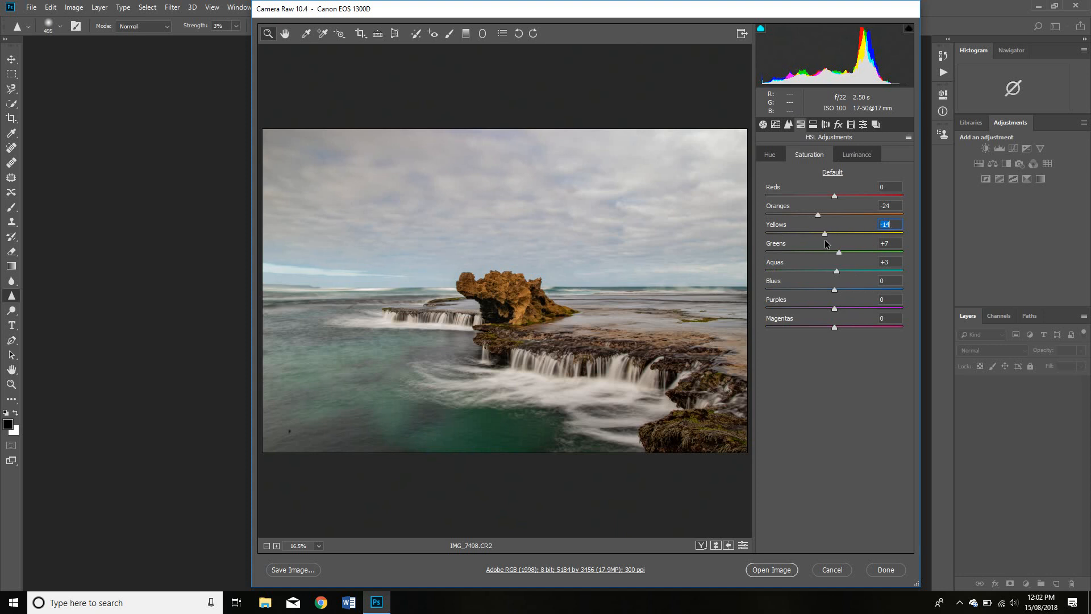
mouse_move(823, 240)
left_mouse_down()
mouse_move(883, 253)
mouse_move(806, 243)
mouse_move(825, 248)
left_mouse_up()
Test the HSL luminance of the Greens and Aquas, and set the Aquas hue to +28
left_click(852, 154)
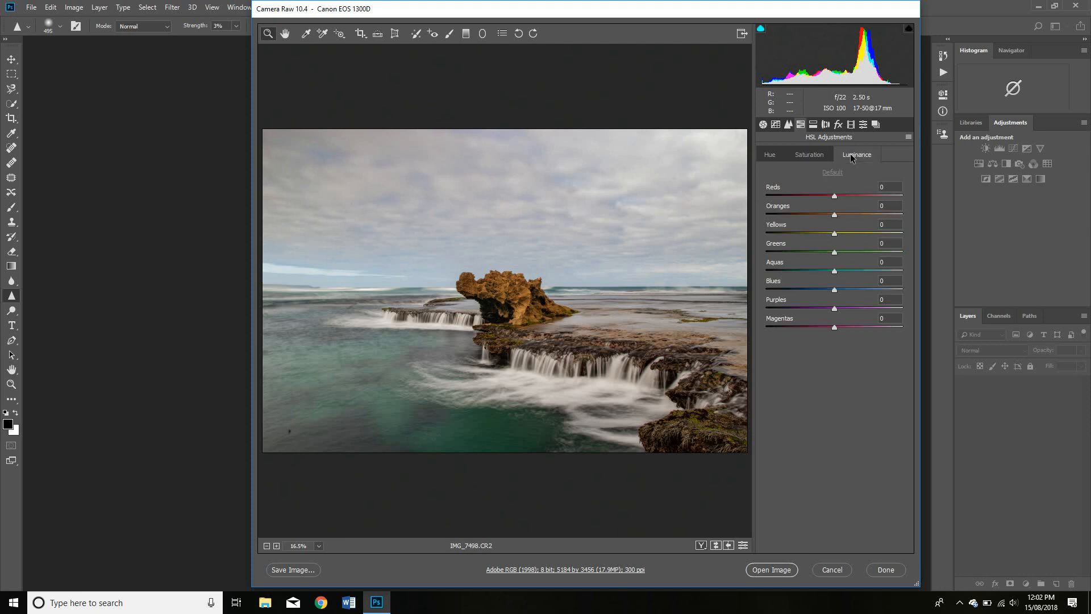
mouse_move(836, 250)
left_mouse_down()
mouse_move(927, 270)
mouse_move(788, 282)
mouse_move(922, 300)
mouse_move(903, 302)
mouse_move(834, 267)
left_mouse_up()
left_click(772, 156)
left_click_drag(834, 271, 855, 211)
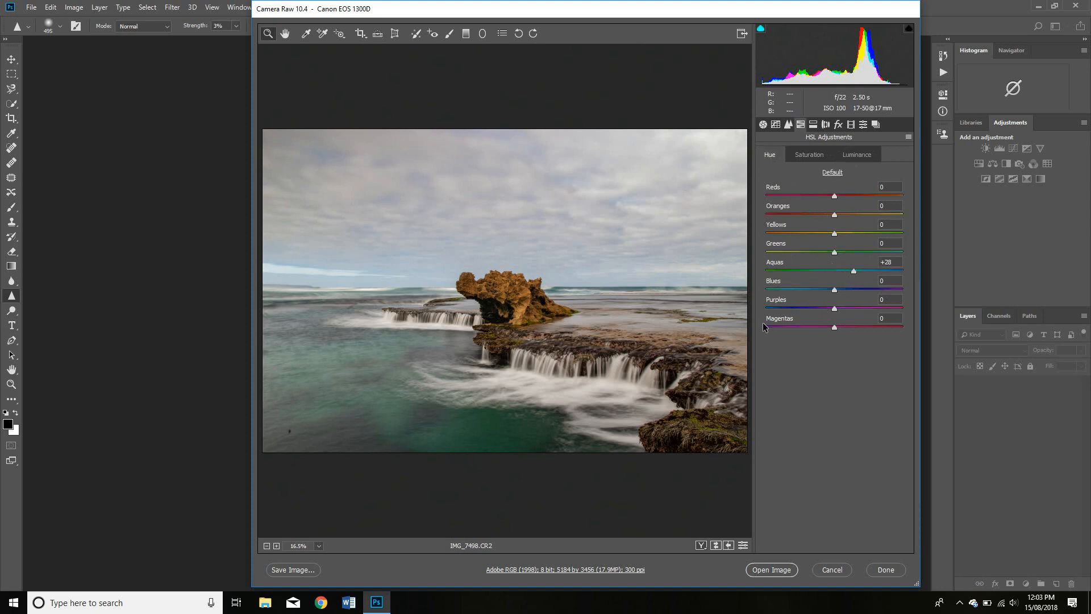
Examine the split toning, lens correction, effects, calibration, preset and snapshot settings, briefly trying the post-crop vignetting amount
left_click(813, 125)
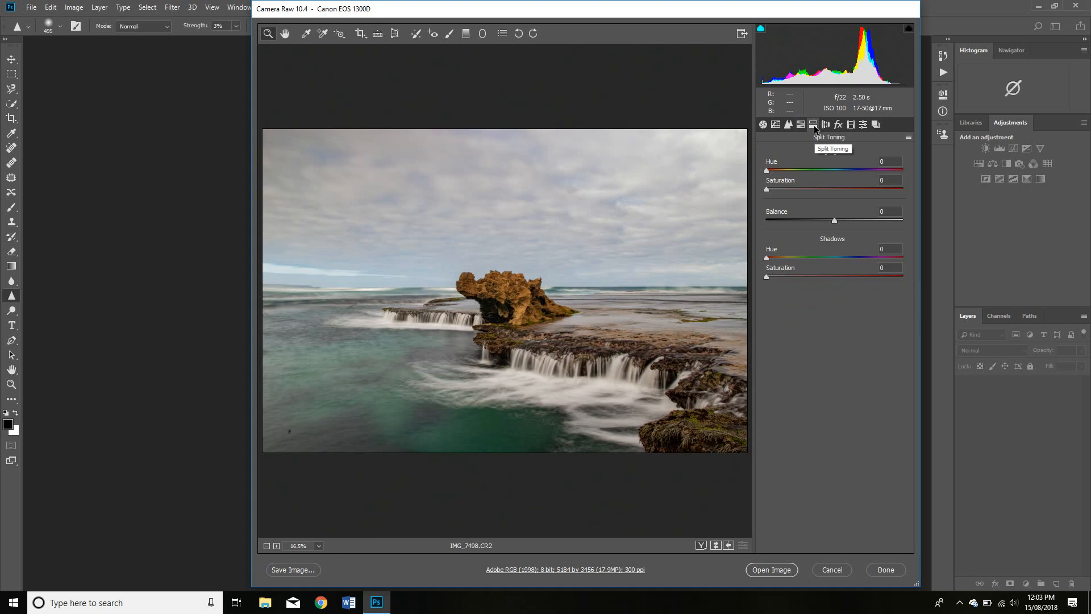
left_click(826, 124)
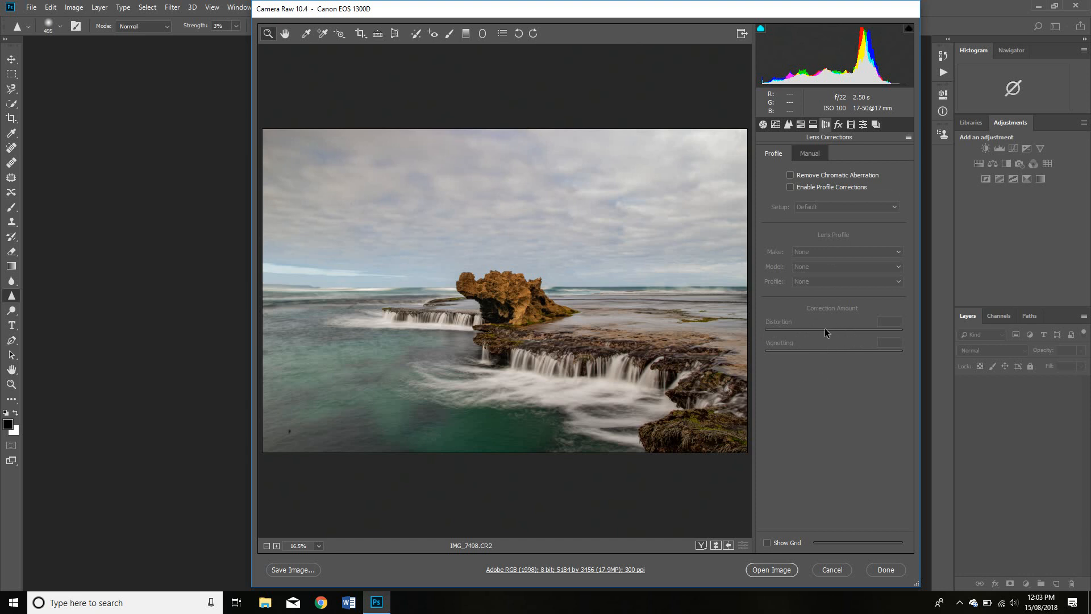
left_click(838, 127)
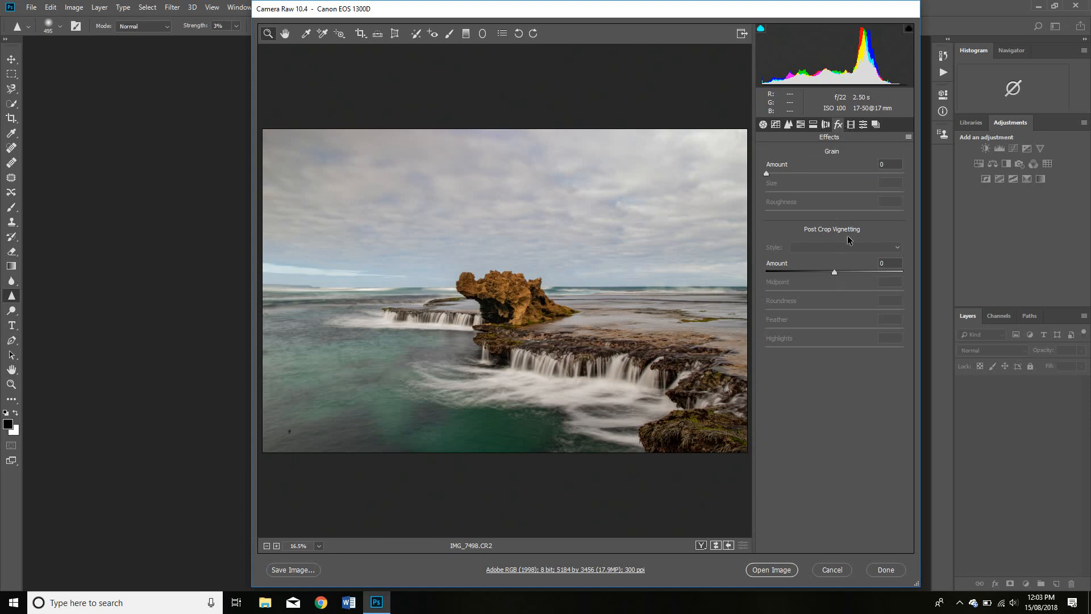
mouse_move(834, 272)
left_mouse_down()
mouse_move(783, 286)
mouse_move(890, 284)
mouse_move(834, 276)
left_mouse_up()
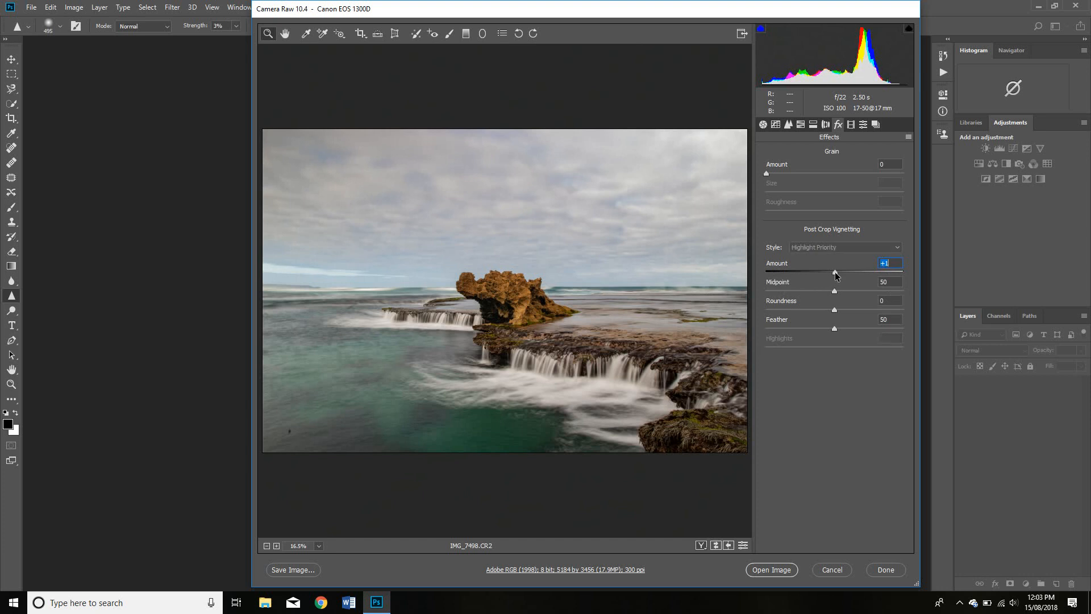
left_click(850, 126)
left_click(862, 124)
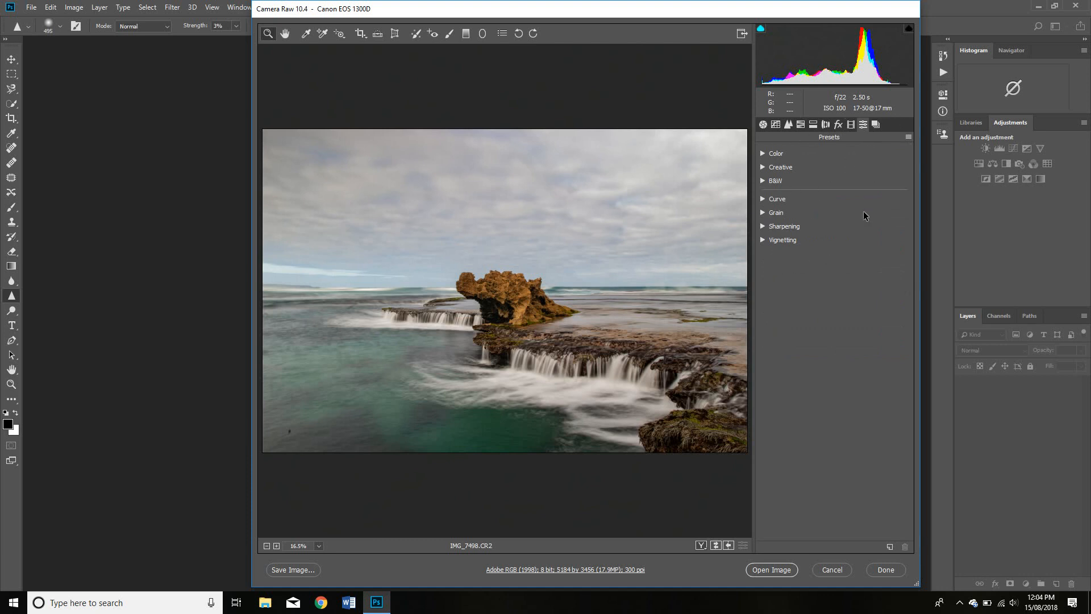
left_click(874, 127)
Return to the basic adjustments, compare the photo before and after side by side, and open the developed image in Photoshop
left_click(765, 125)
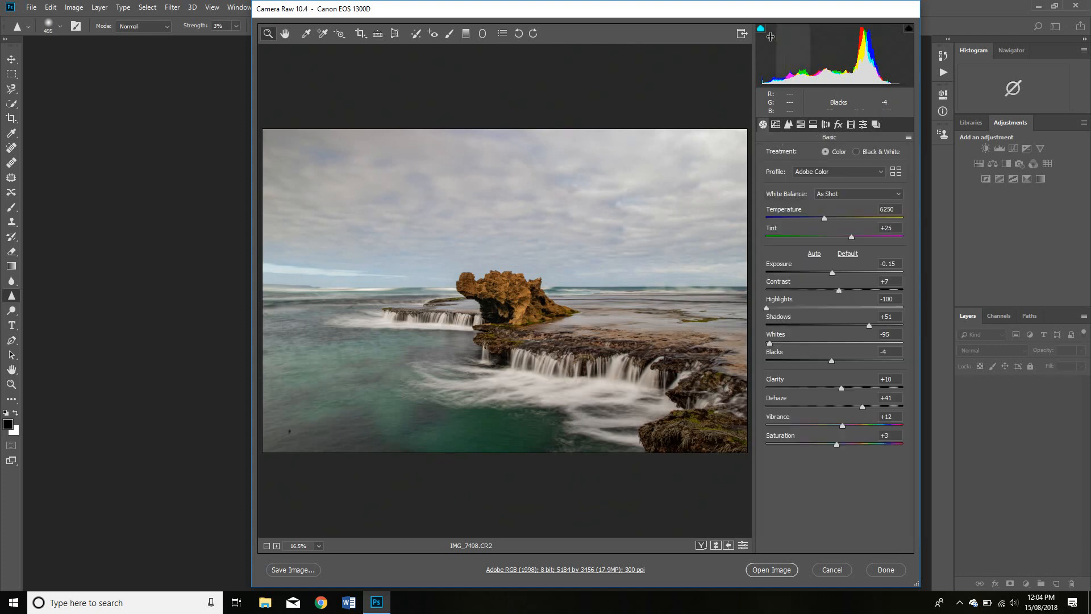
left_click(701, 545)
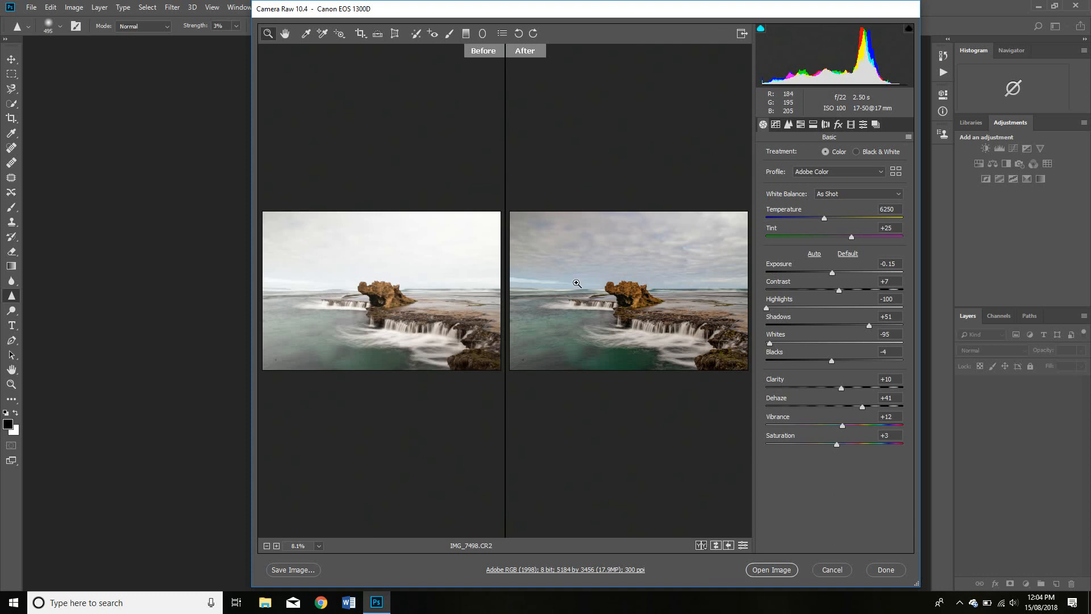
left_click(781, 571)
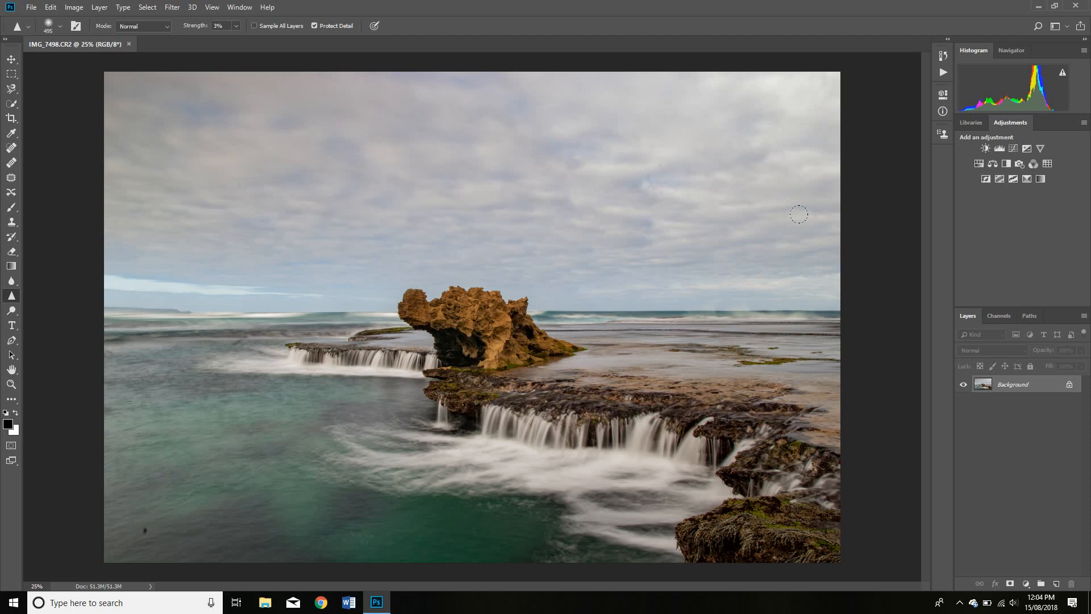
Choose the Burn tool with the Highlights range and set its exposure to 1%
left_click(14, 312)
left_click(41, 322)
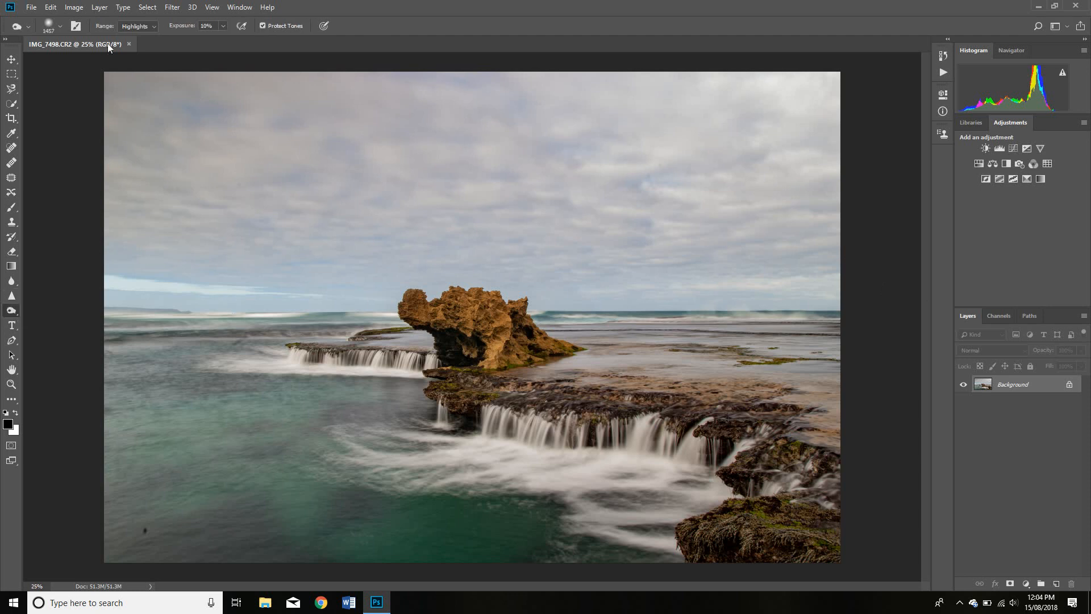
left_click(135, 26)
left_click(131, 27)
left_click(135, 26)
left_click(223, 26)
left_click_drag(222, 37, 256, 43)
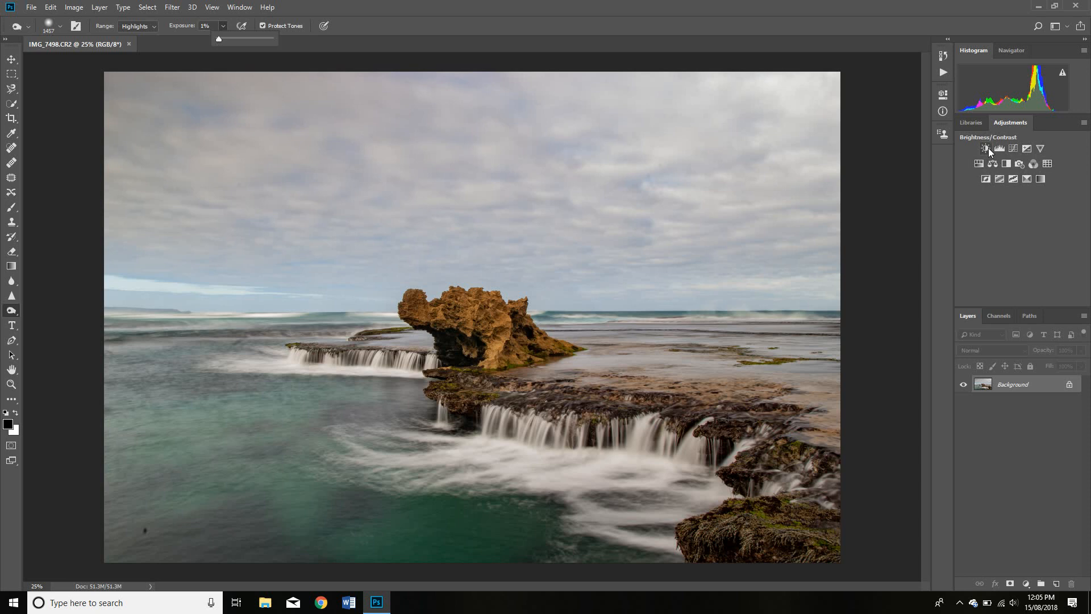
Add an Exposure adjustment layer with Gamma Correction 0.92 and deselect it
left_click(1028, 151)
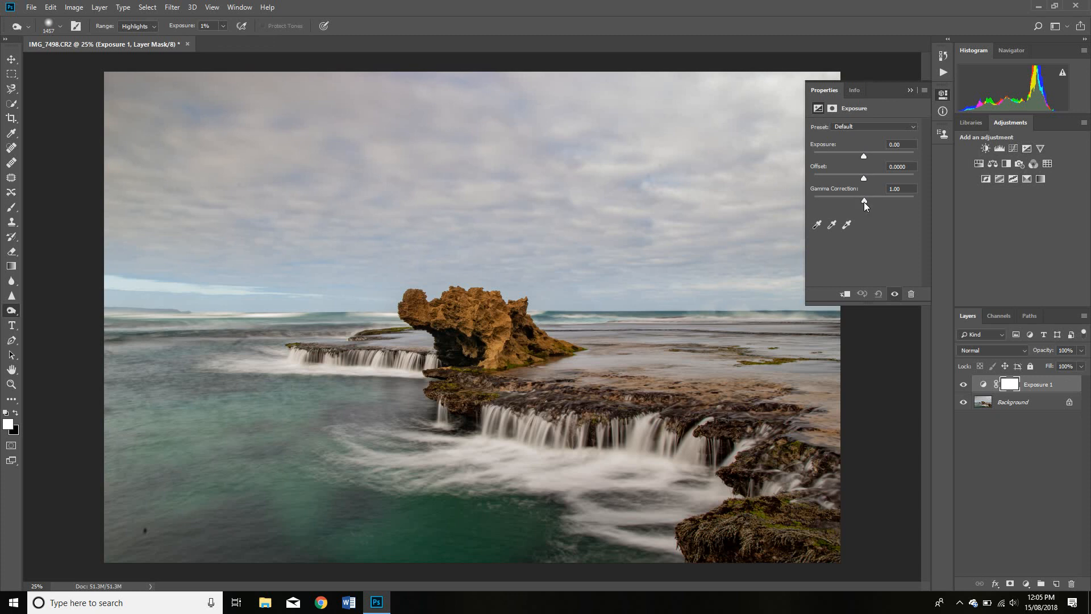
mouse_move(865, 202)
left_mouse_down()
mouse_move(891, 206)
mouse_move(871, 204)
left_mouse_up()
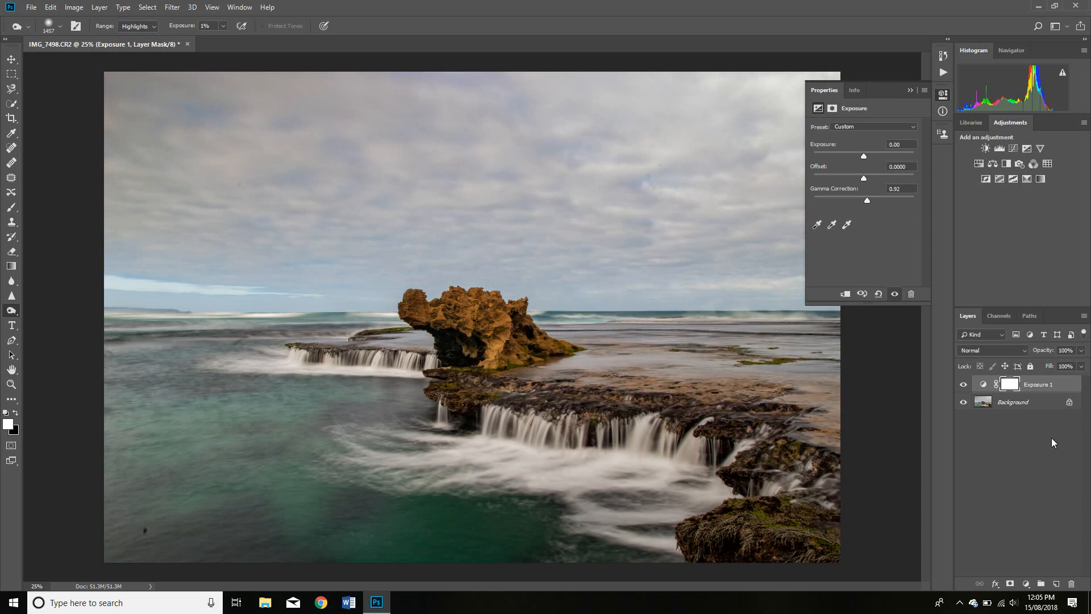
left_click(1041, 421)
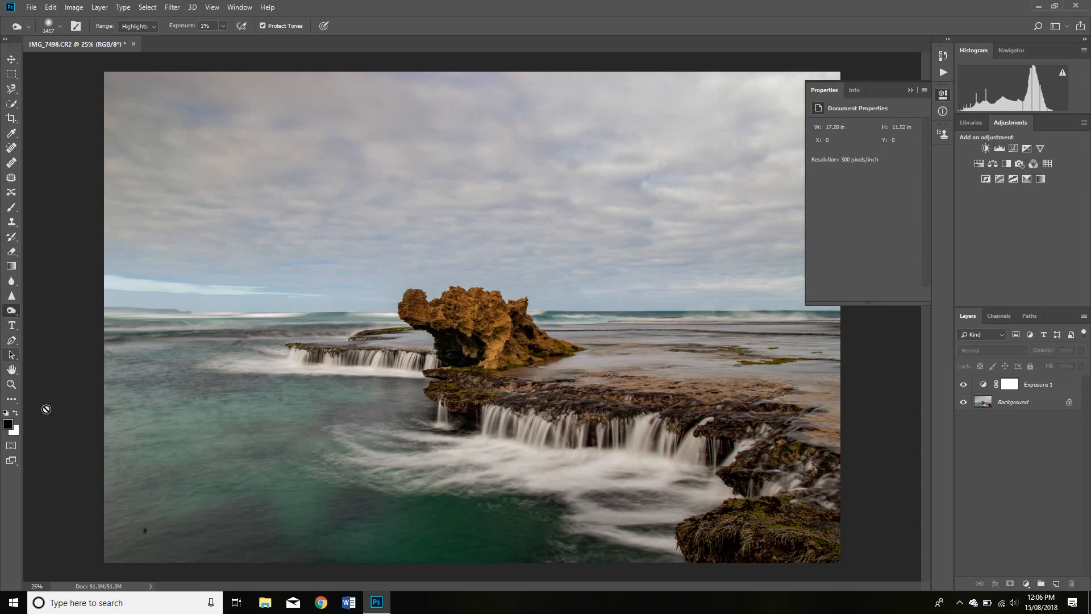
Remove the dark speck in the lower-left water and the spots in the upper-right sky on the Background layer with Spot Healing
left_click(10, 150)
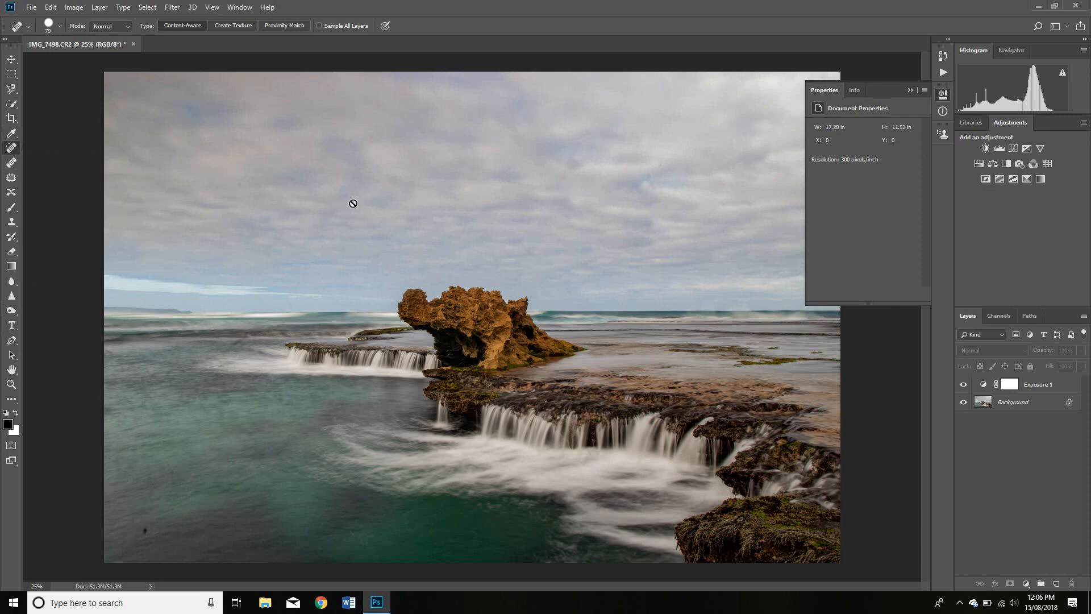
left_click(1000, 404)
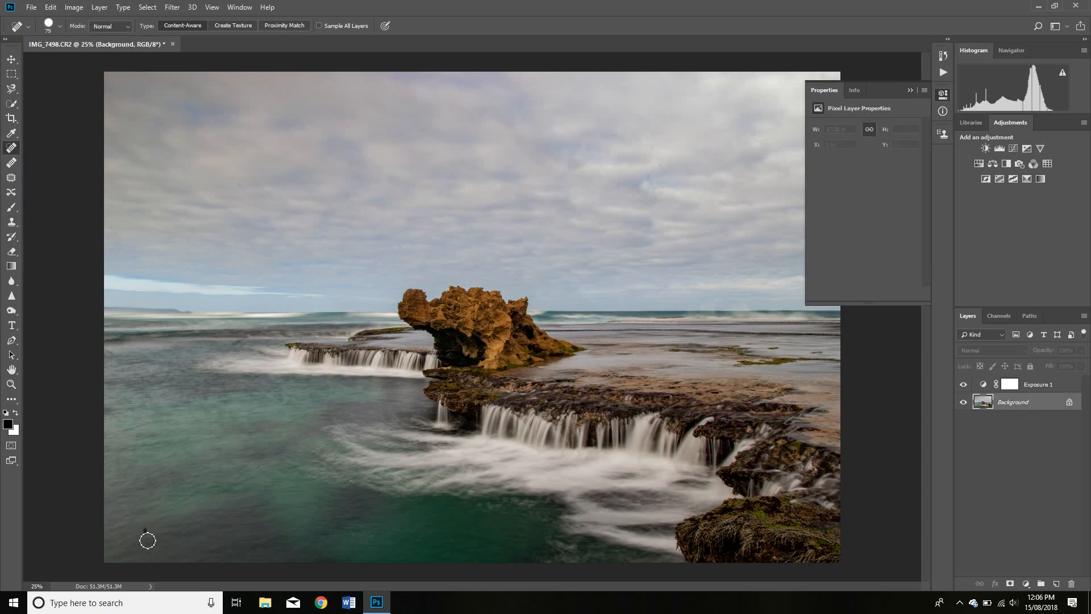
left_click(146, 532)
left_click(660, 165)
left_click(661, 189)
left_click(660, 184)
left_click(12, 222)
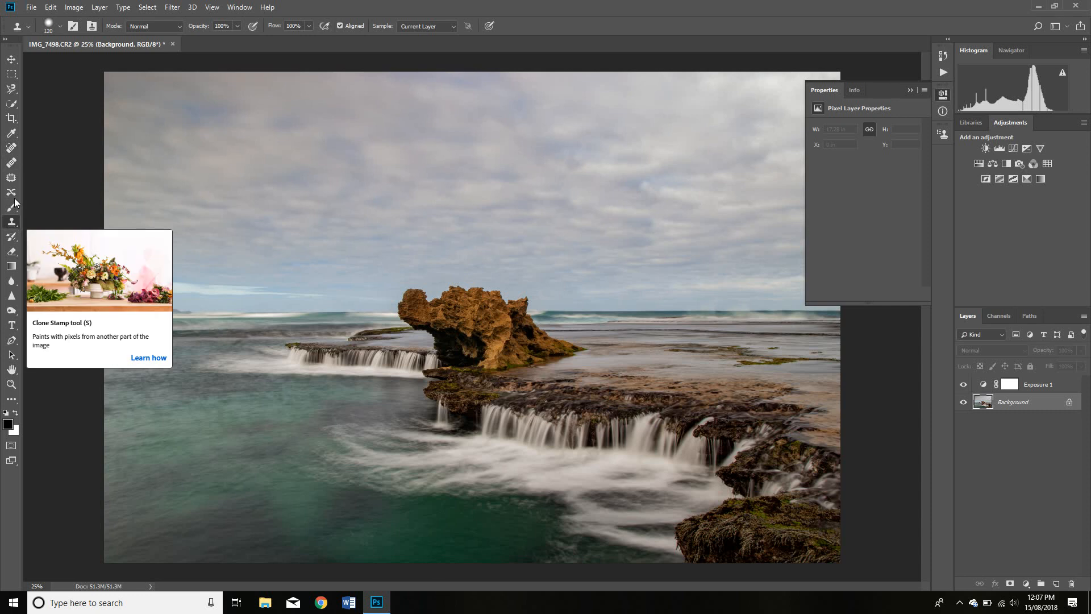
left_click(11, 118)
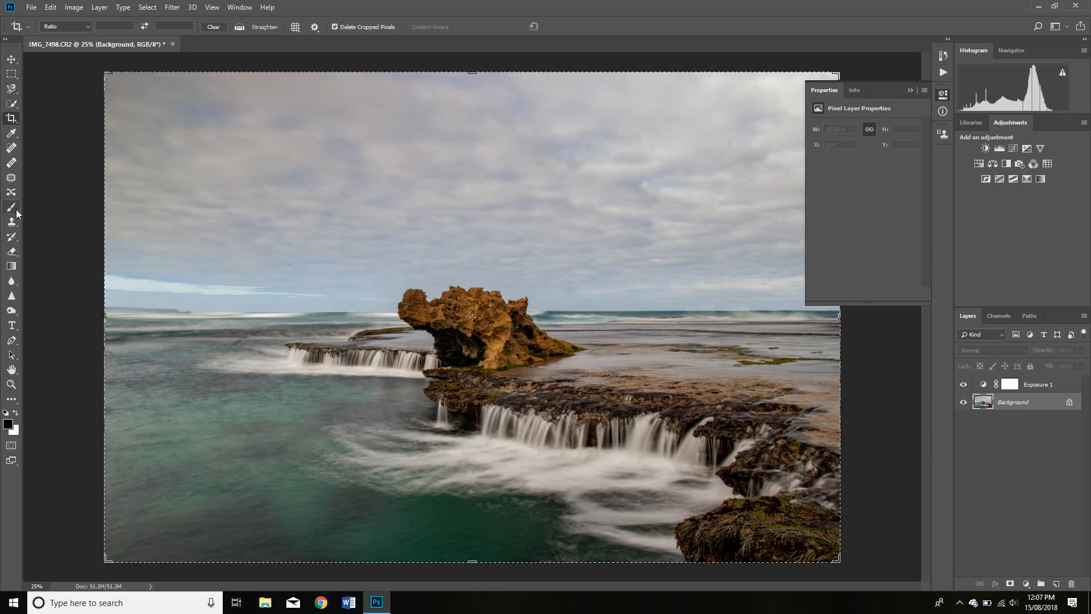
Burn the sky's highlights on the Background layer at 4% exposure with a soft 1457 px brush, and collapse the layer properties
left_click(19, 310)
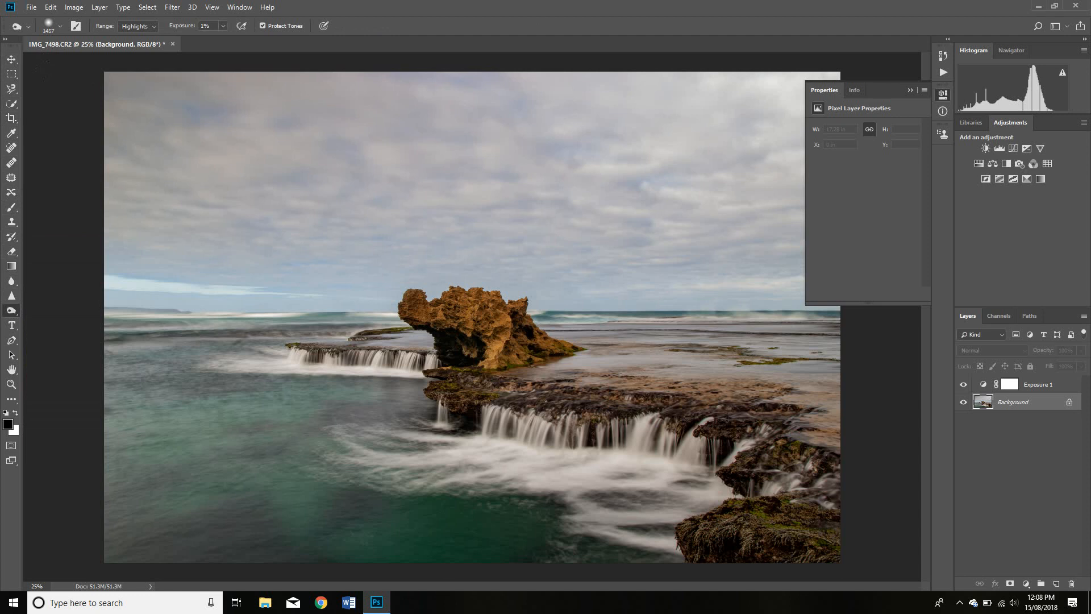
left_click(222, 27)
left_click(60, 26)
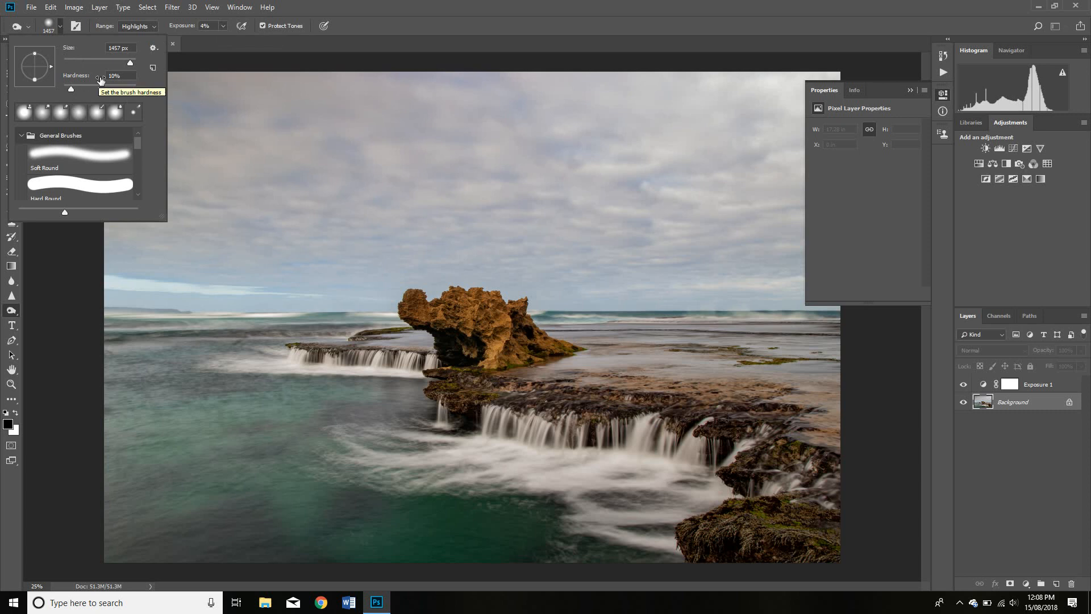
left_click(184, 68)
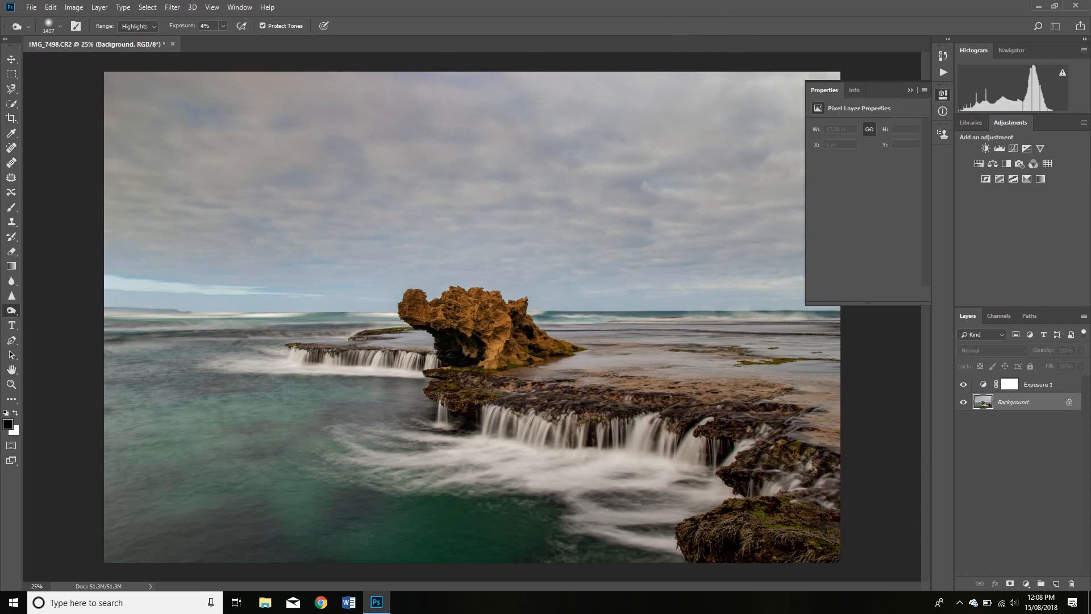
left_click(943, 95)
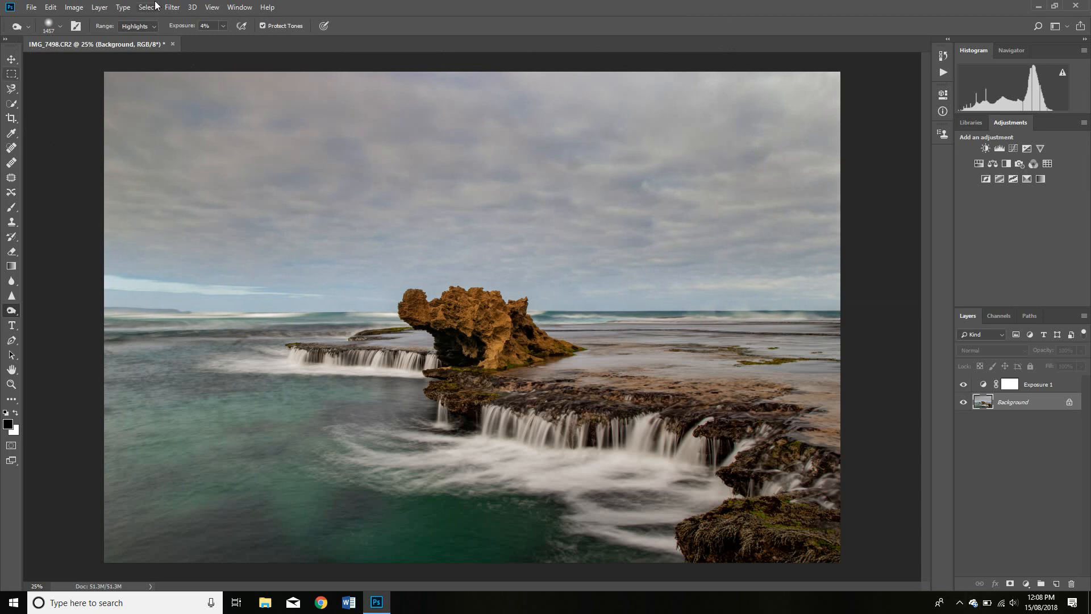
Flatten the image and convert the resulting Background layer to a smart object
left_click(172, 7)
left_click(169, 8)
left_click(168, 8)
left_click(170, 8)
right_click(1015, 402)
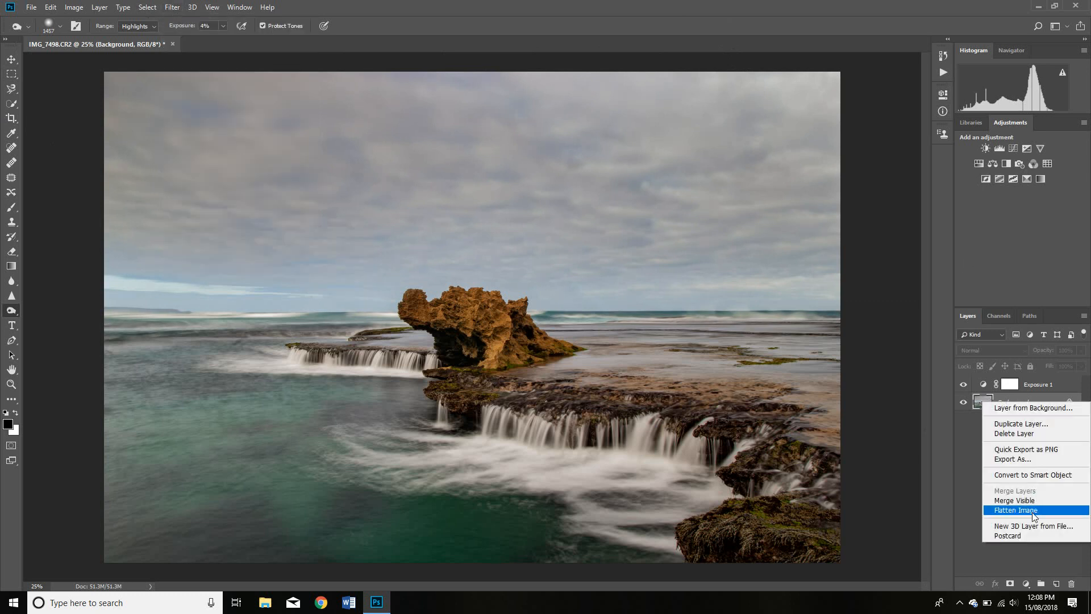
left_click(1032, 509)
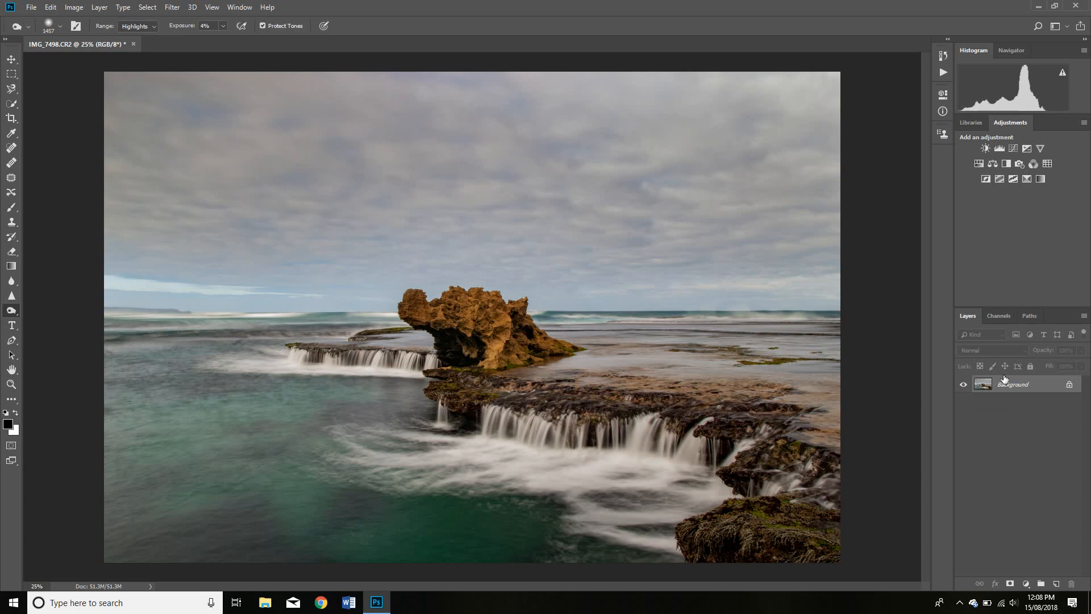
right_click(1025, 389)
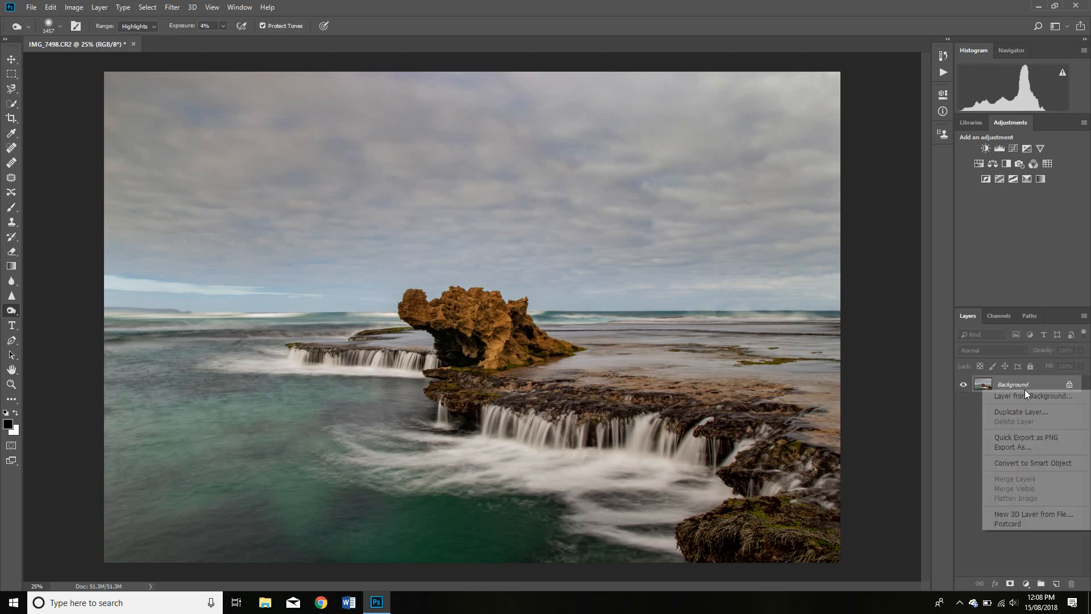
left_click(1031, 461)
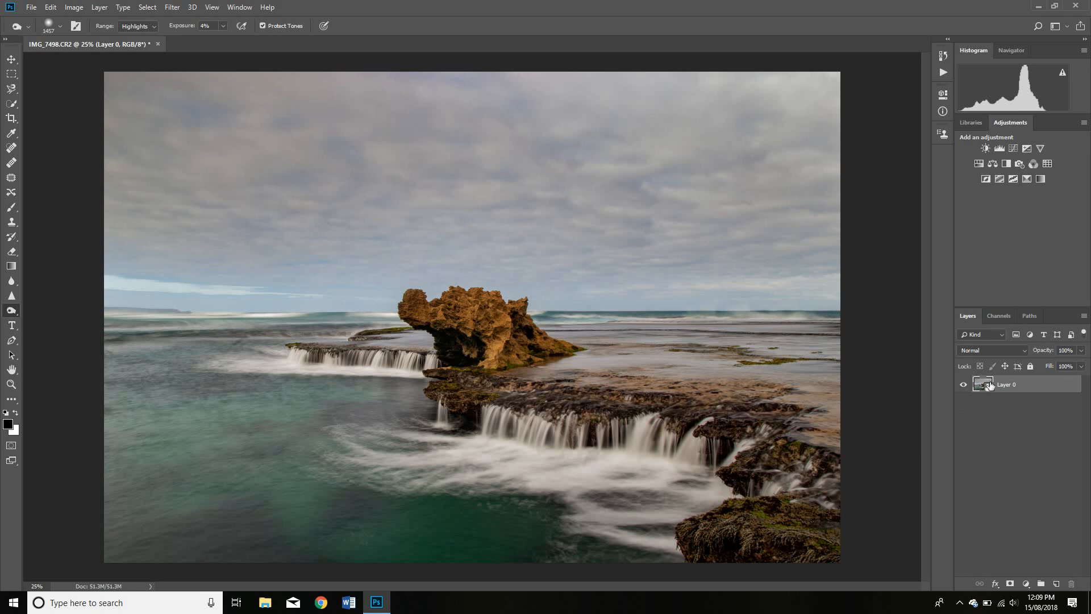
Apply a High Pass filter with a radius of 3.5 pixels to the Layer 0 smart object
left_click(170, 8)
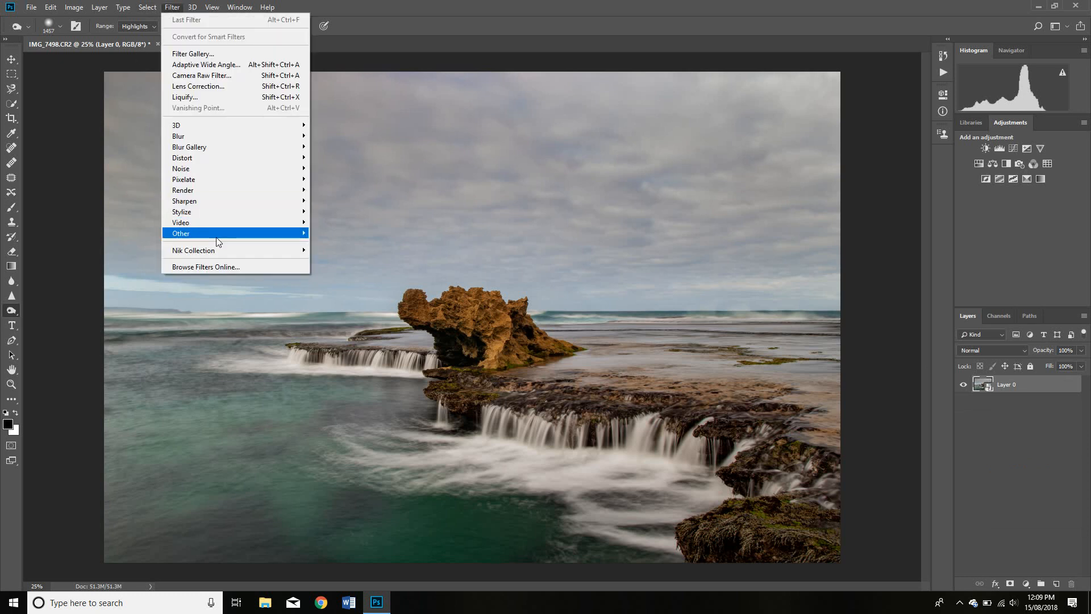
mouse_move(228, 234)
left_click(359, 243)
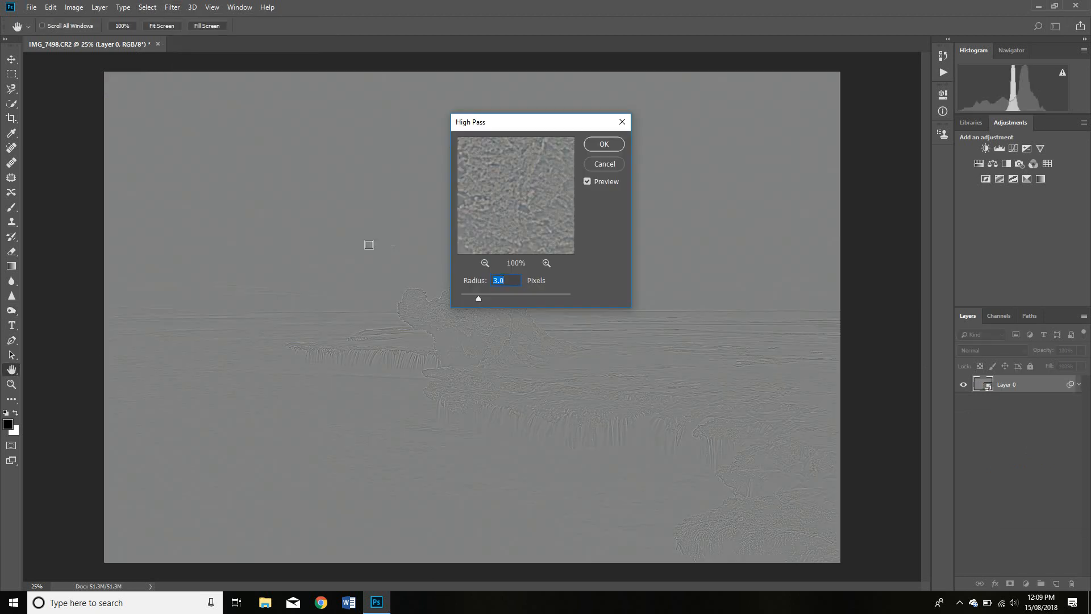
left_click_drag(539, 126, 709, 90)
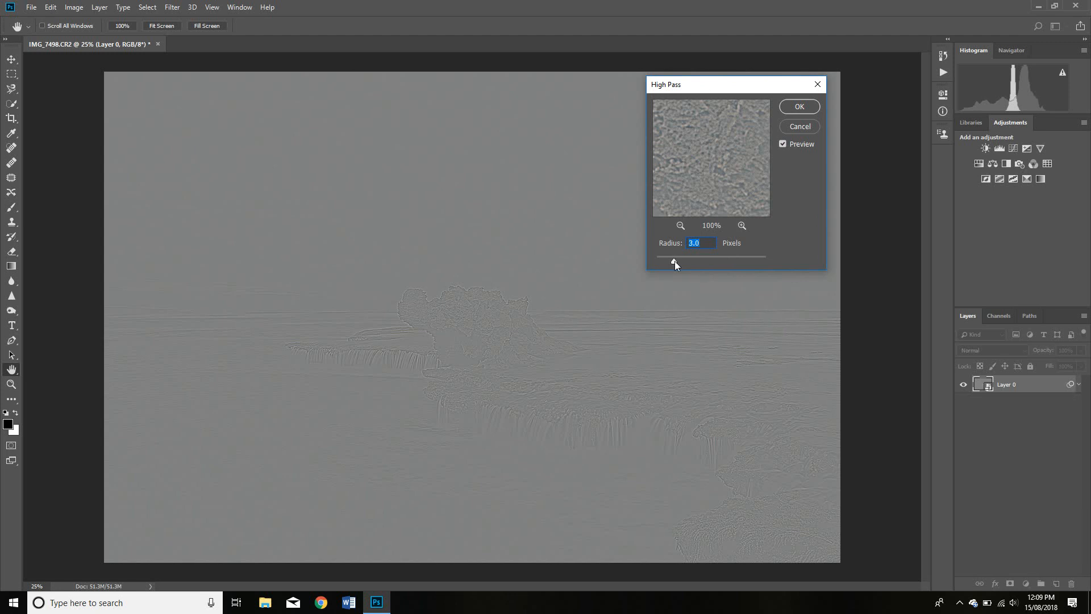
left_click_drag(674, 261, 734, 262)
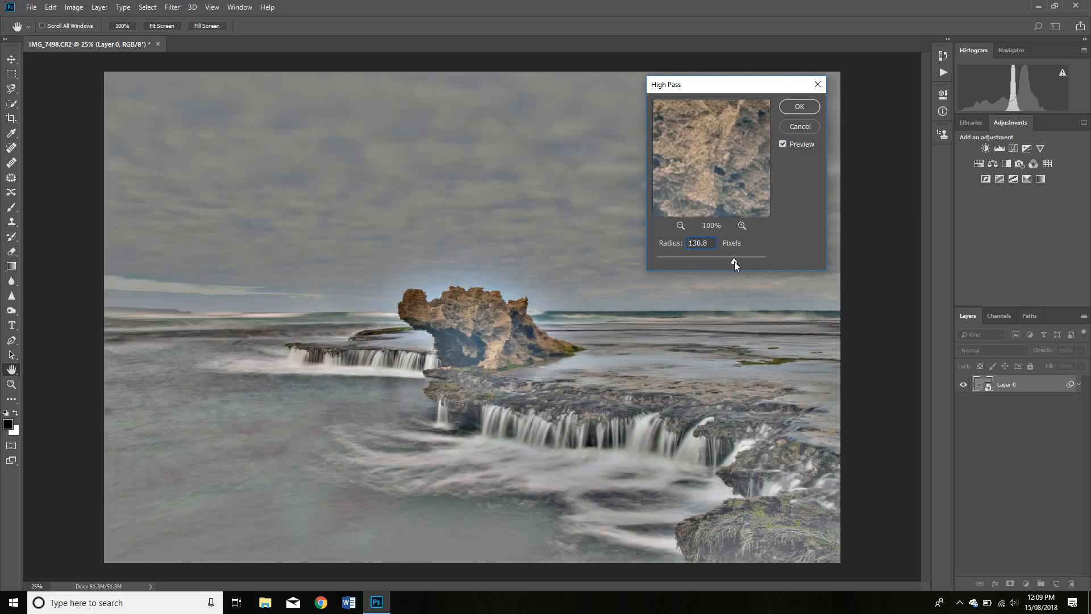
left_click_drag(734, 262, 771, 260)
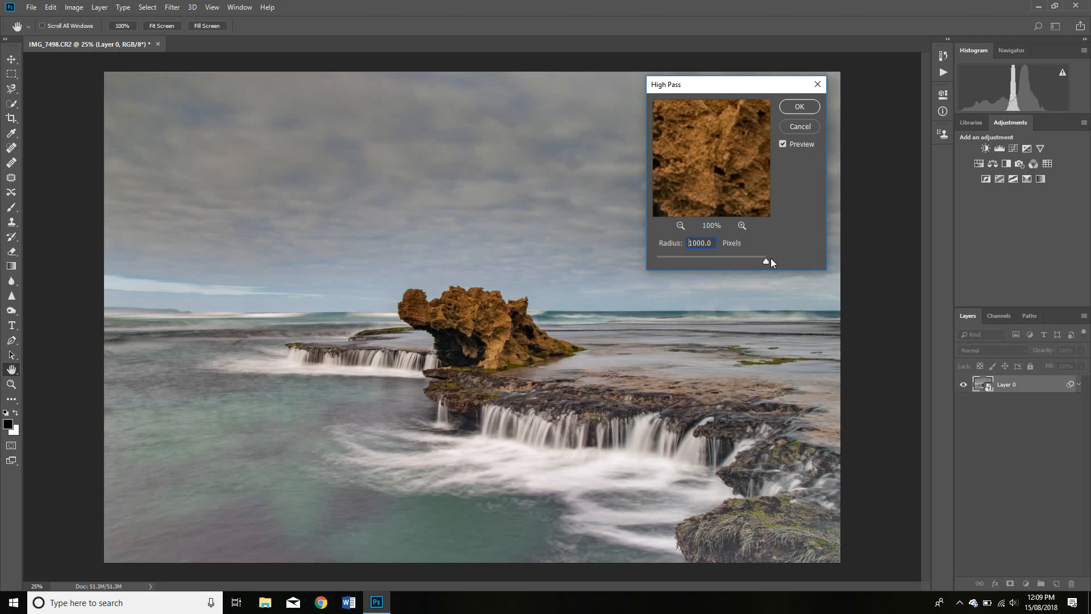
left_click_drag(771, 262, 654, 269)
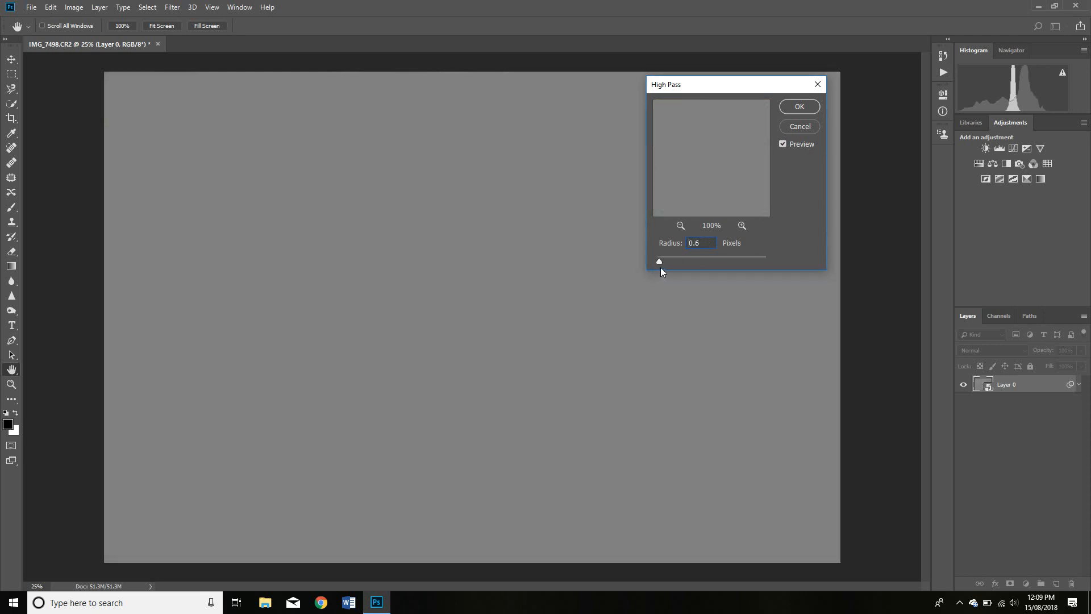
left_click_drag(671, 267, 677, 267)
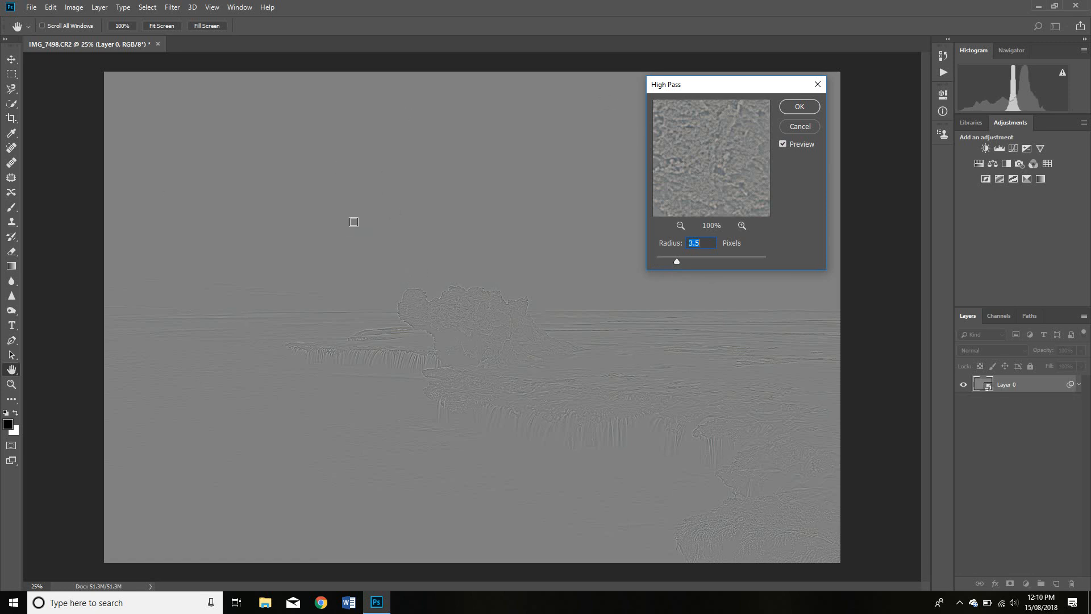
left_click(800, 106)
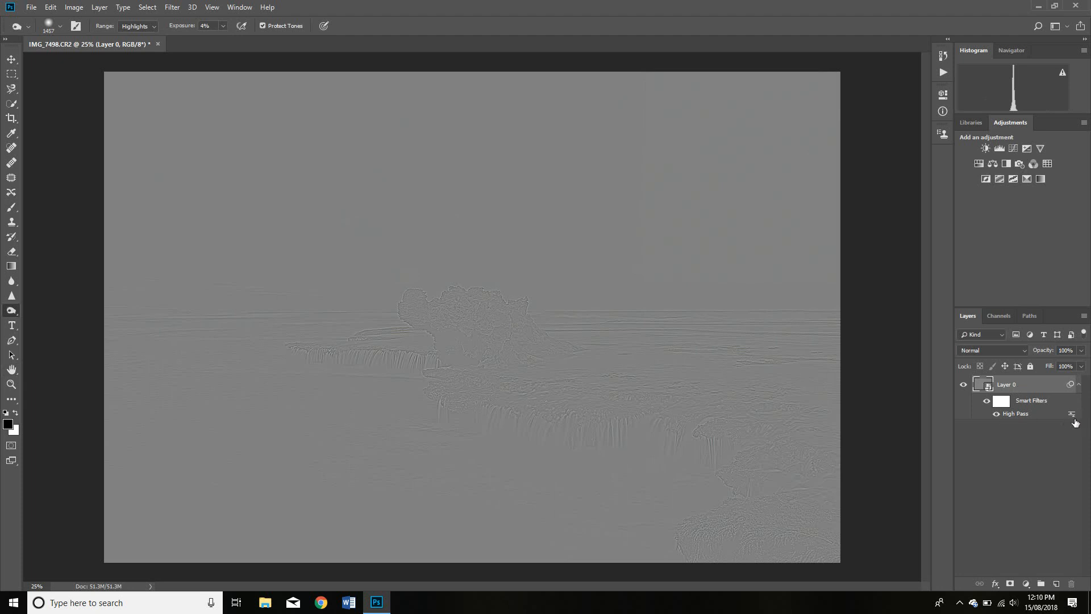
Open the High Pass smart filter's blending options and try the Overlay, Soft Light and Hard Light modes
double_click(1072, 417)
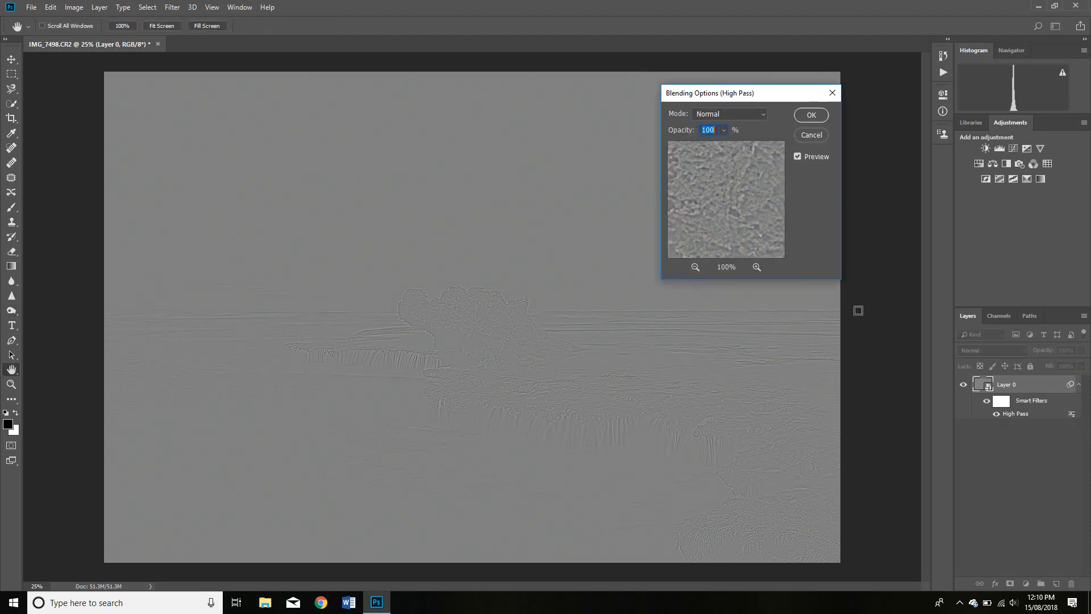
left_click(731, 113)
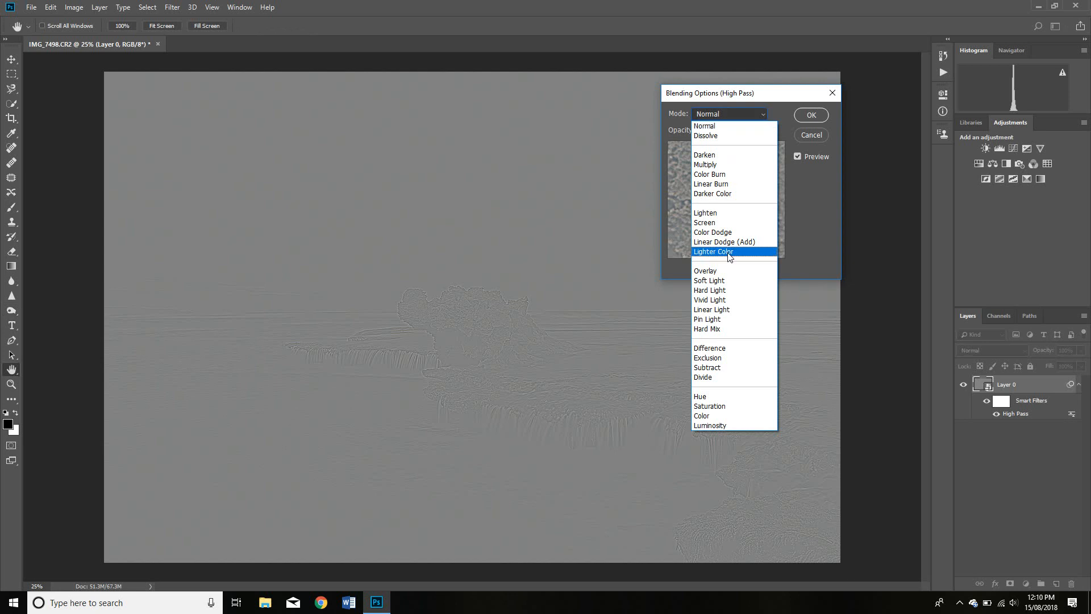
left_click(725, 273)
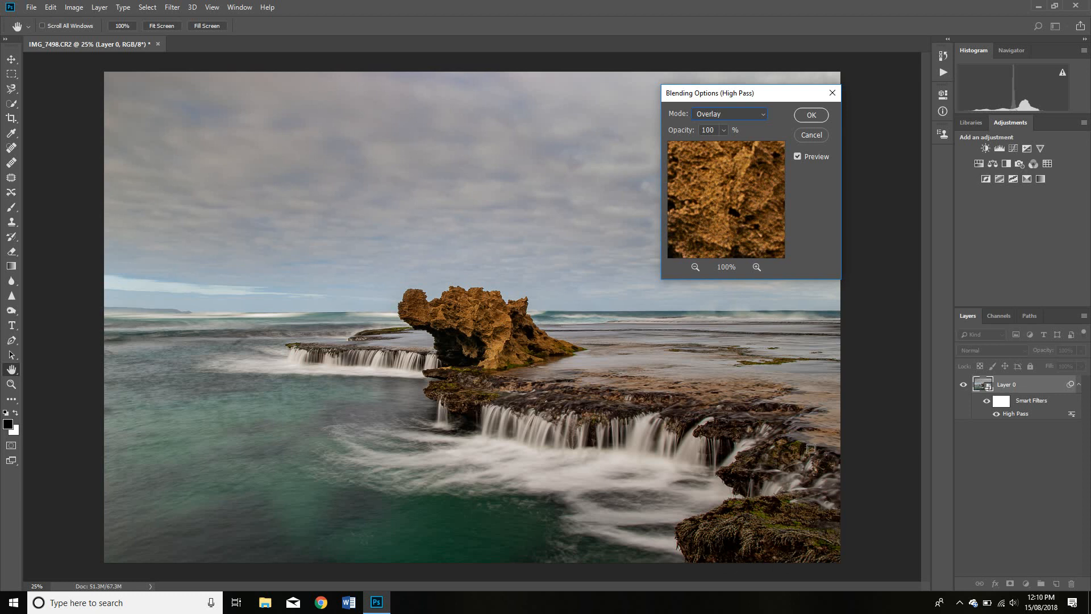
left_click(741, 115)
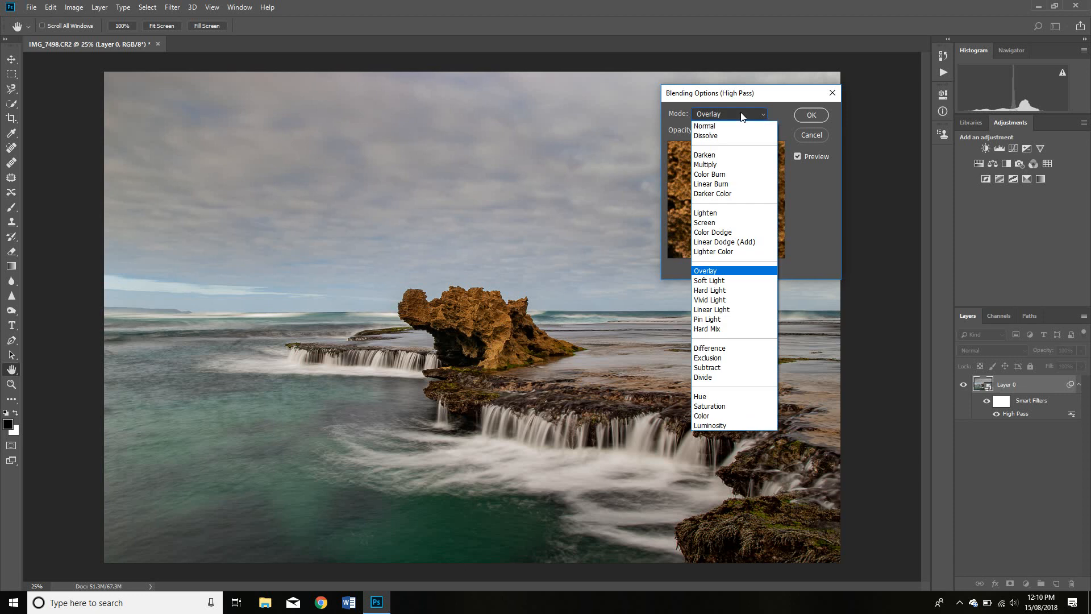
left_click(739, 282)
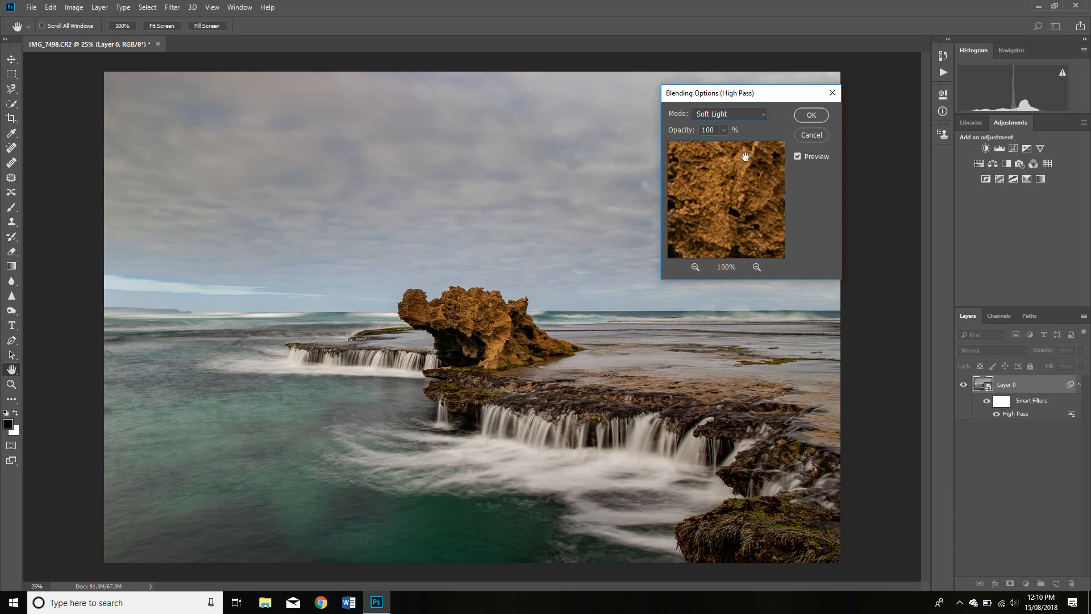
left_click(740, 112)
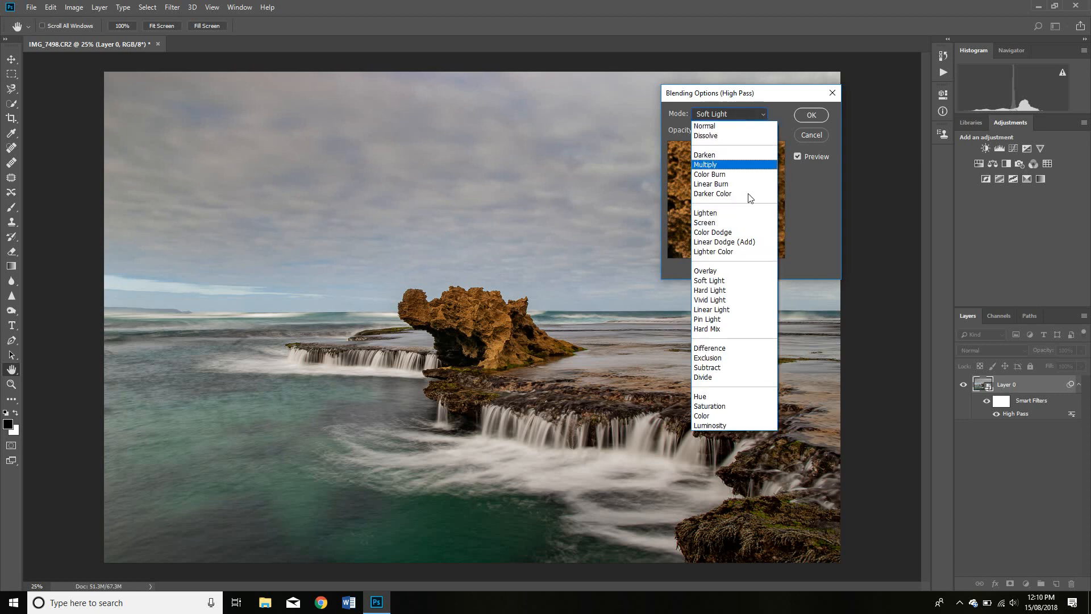
left_click(743, 291)
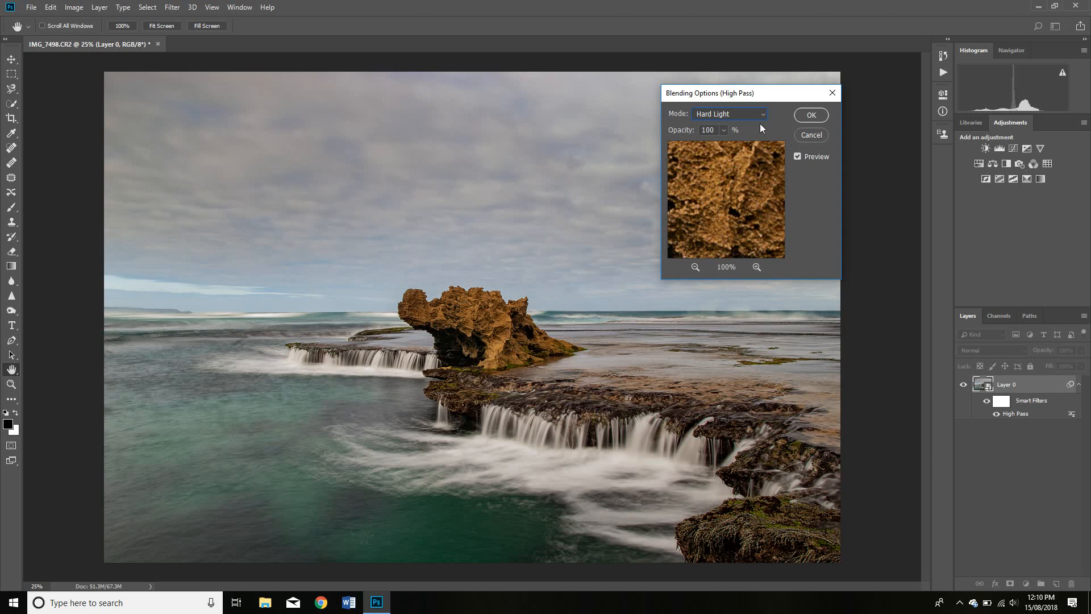
left_click(742, 115)
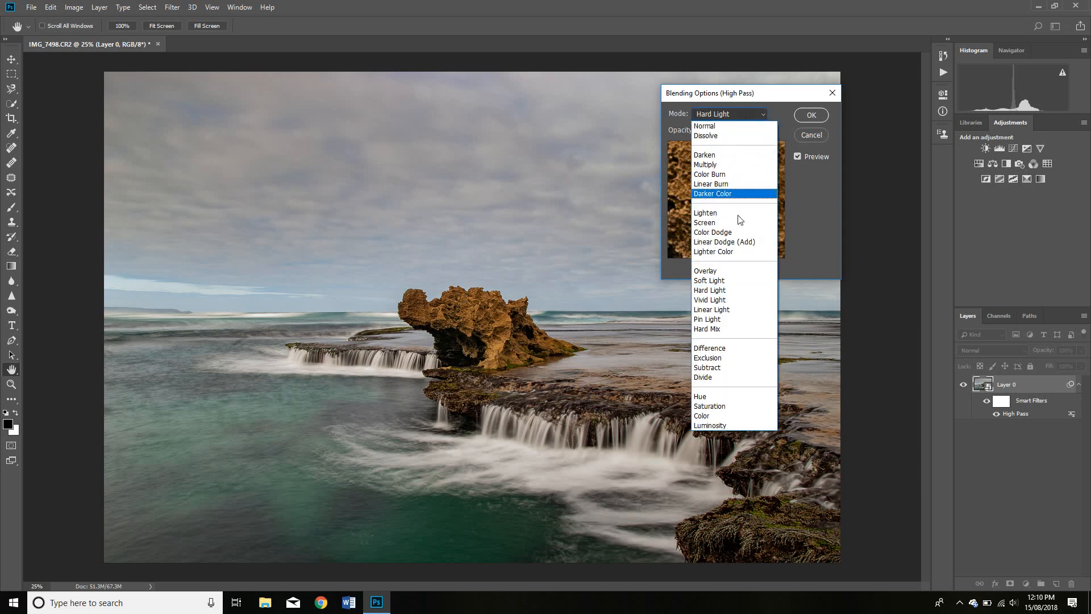
left_click(729, 282)
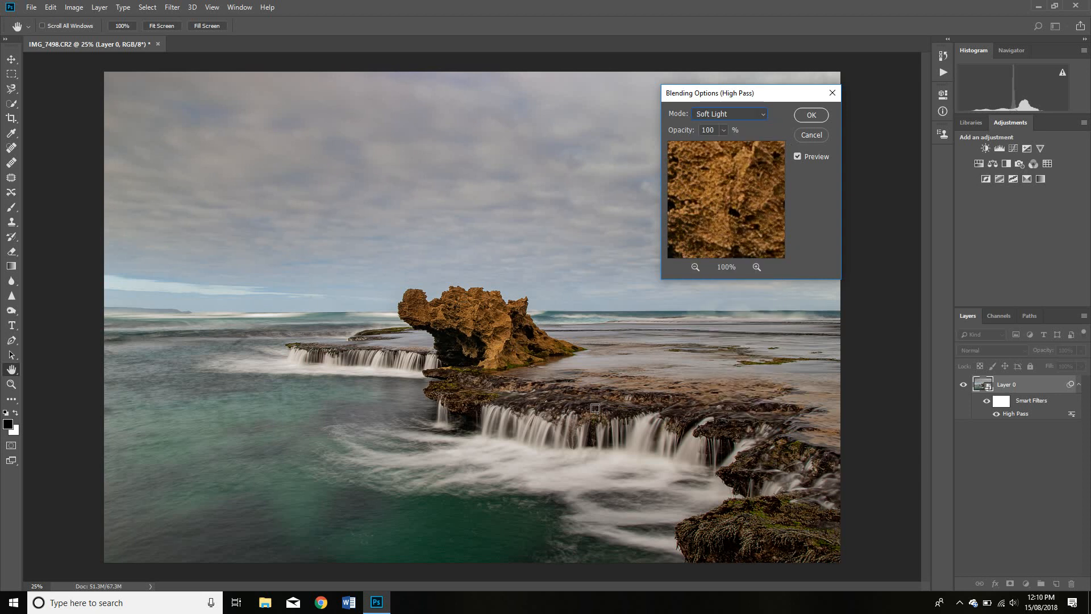
Set the High Pass filter's blending mode to Hard Light at 100% opacity and flatten the image
left_click(752, 113)
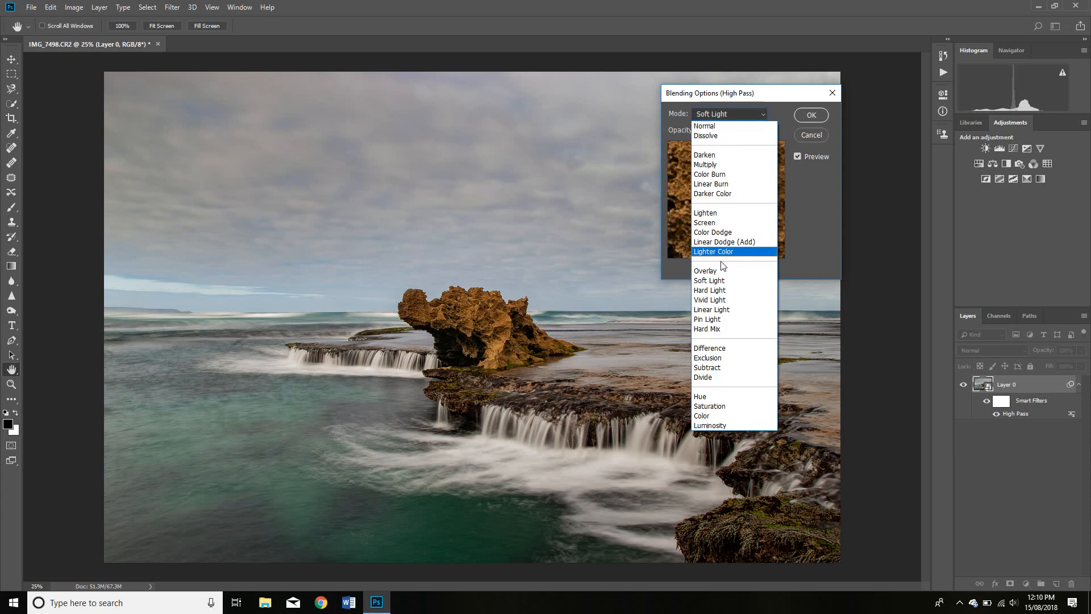
left_click(728, 290)
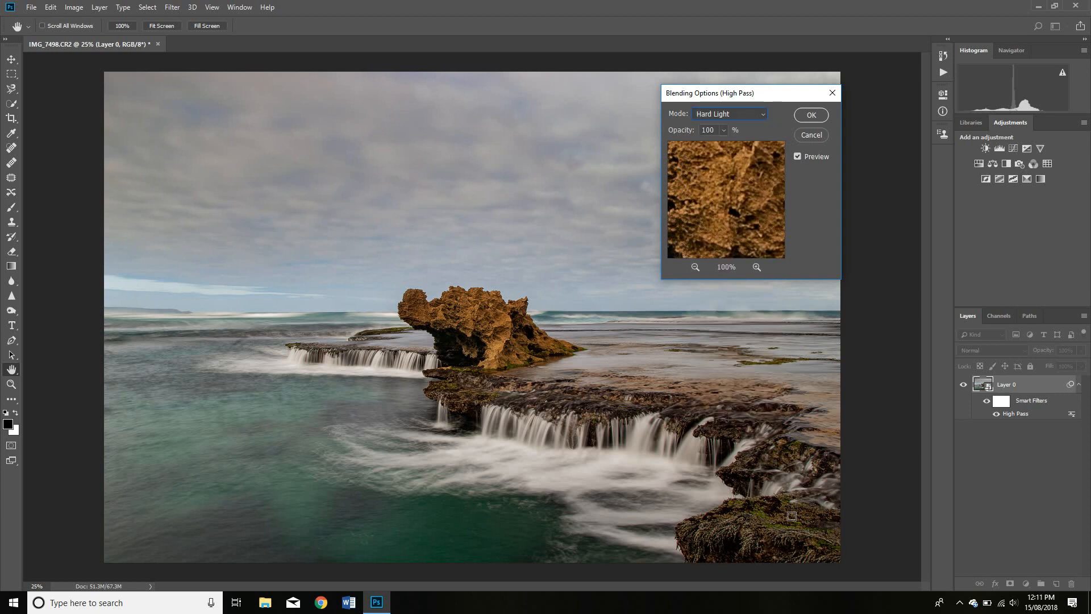
left_click(811, 115)
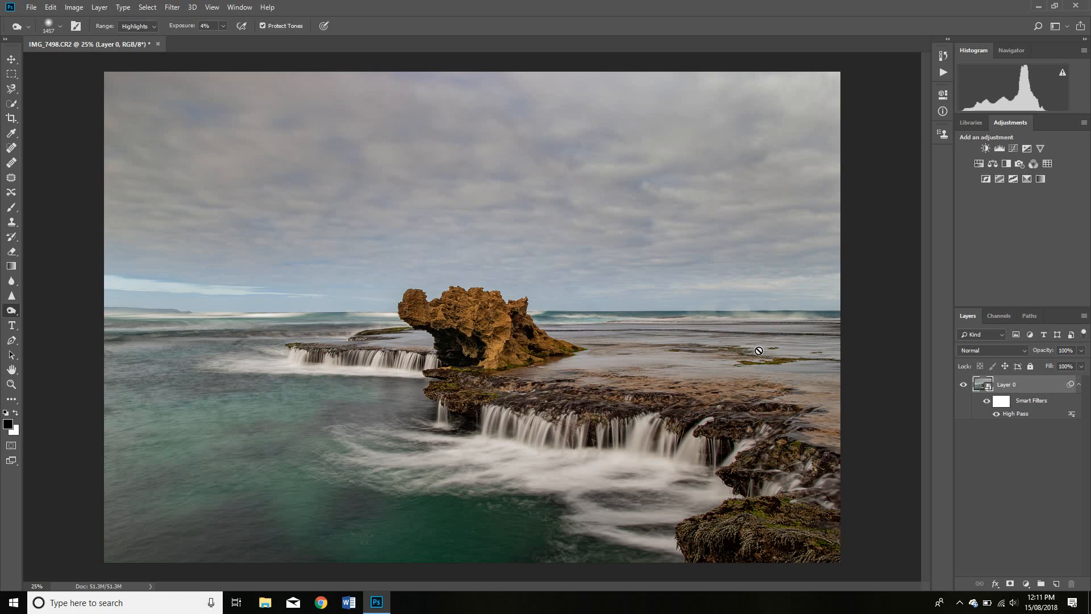
right_click(1029, 388)
left_click(953, 469)
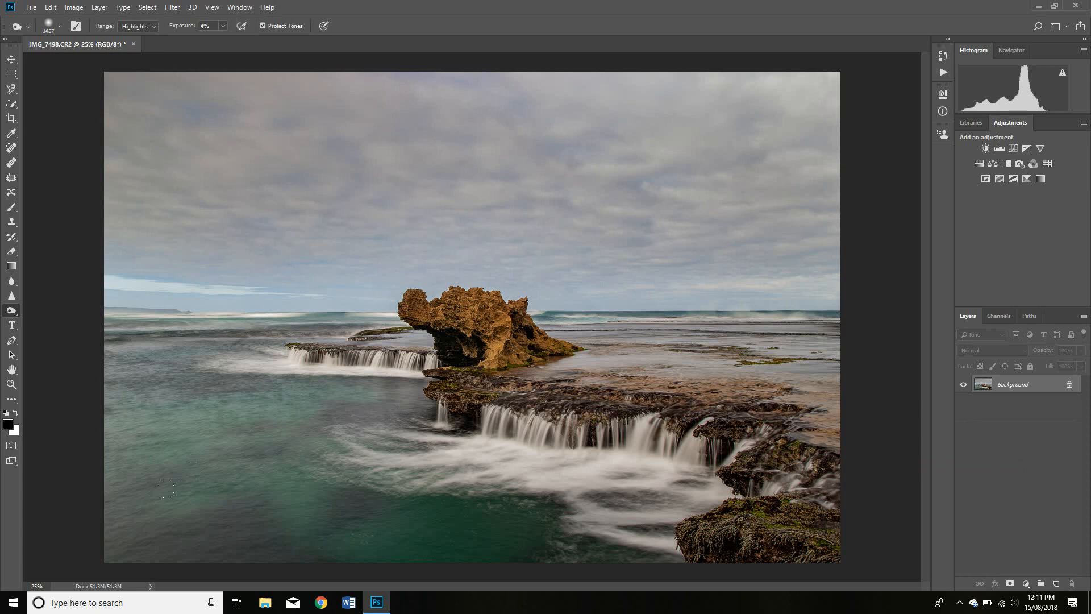
Minimize Photoshop and open the original IMG_7498 raw file from the desktop in Photos
left_click(1038, 6)
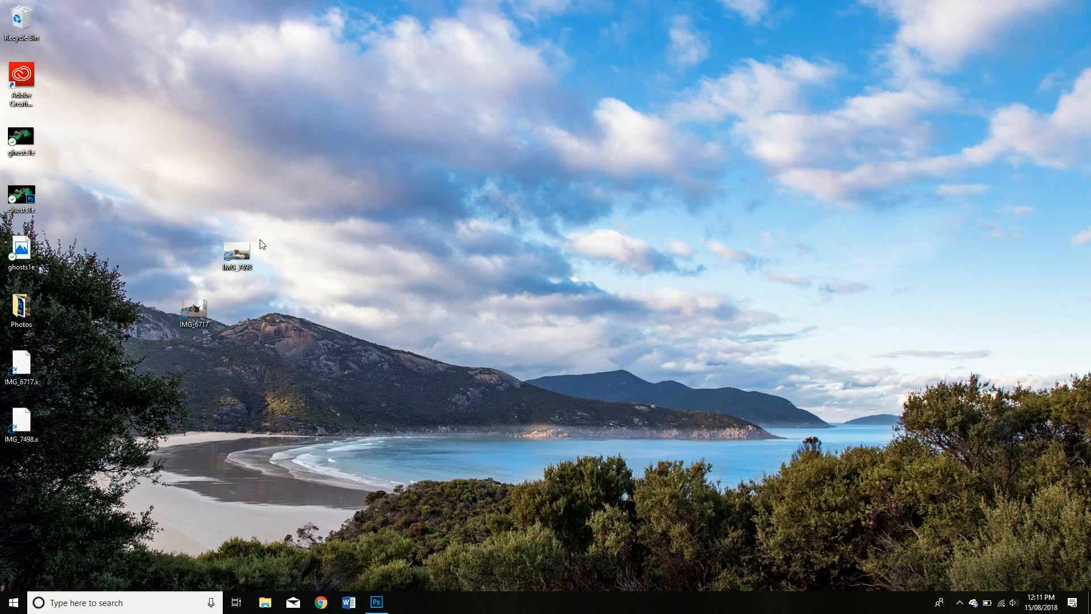
right_click(230, 252)
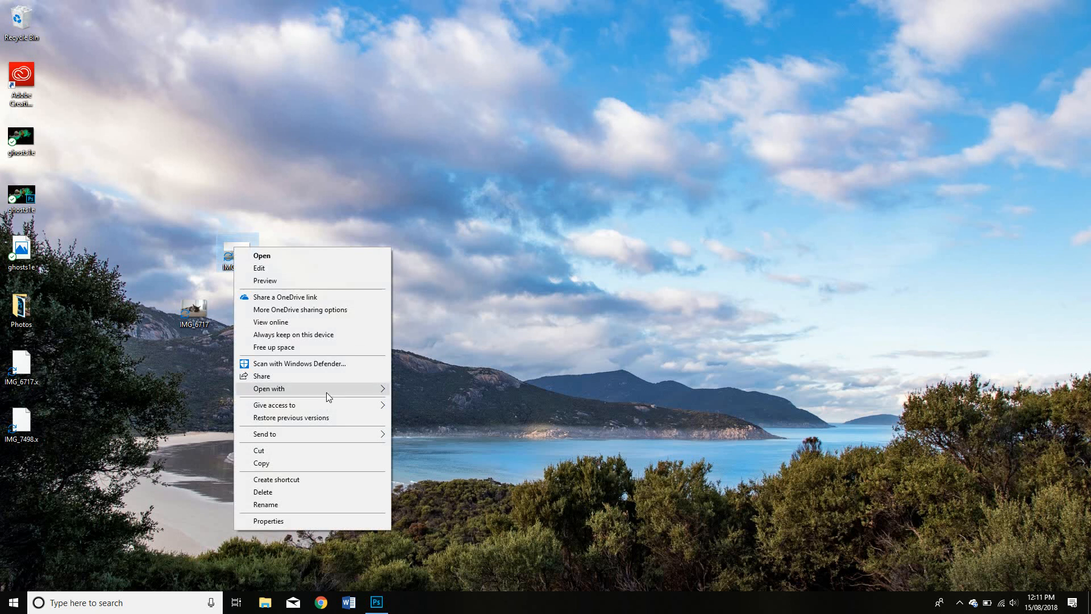
mouse_move(328, 392)
left_click(438, 414)
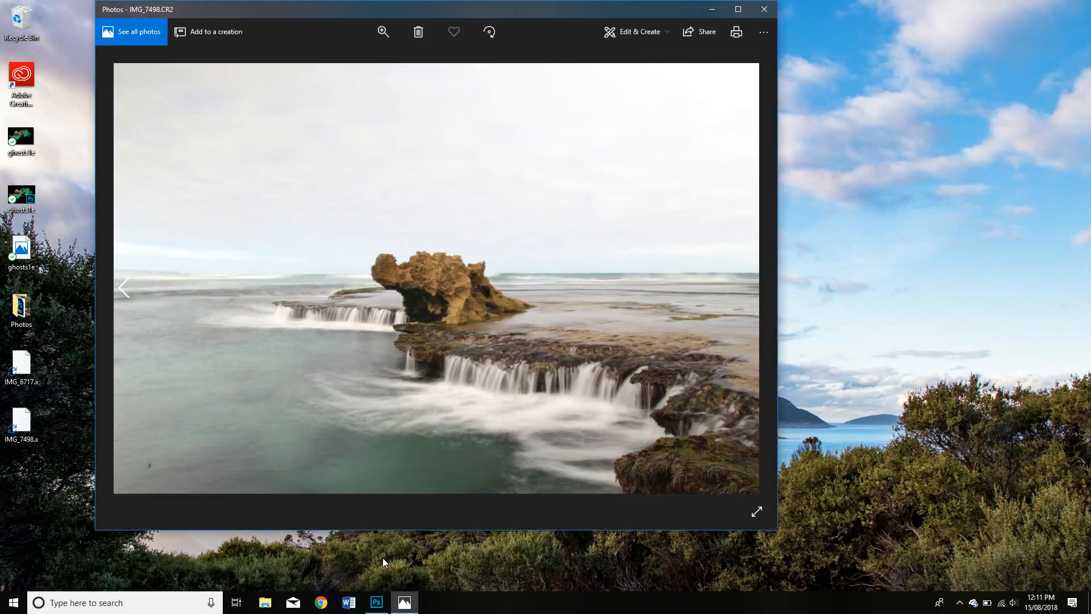
Switch back and forth between Photoshop and Photos to compare the edited seascape with the original, ending in Photoshop
left_click(377, 603)
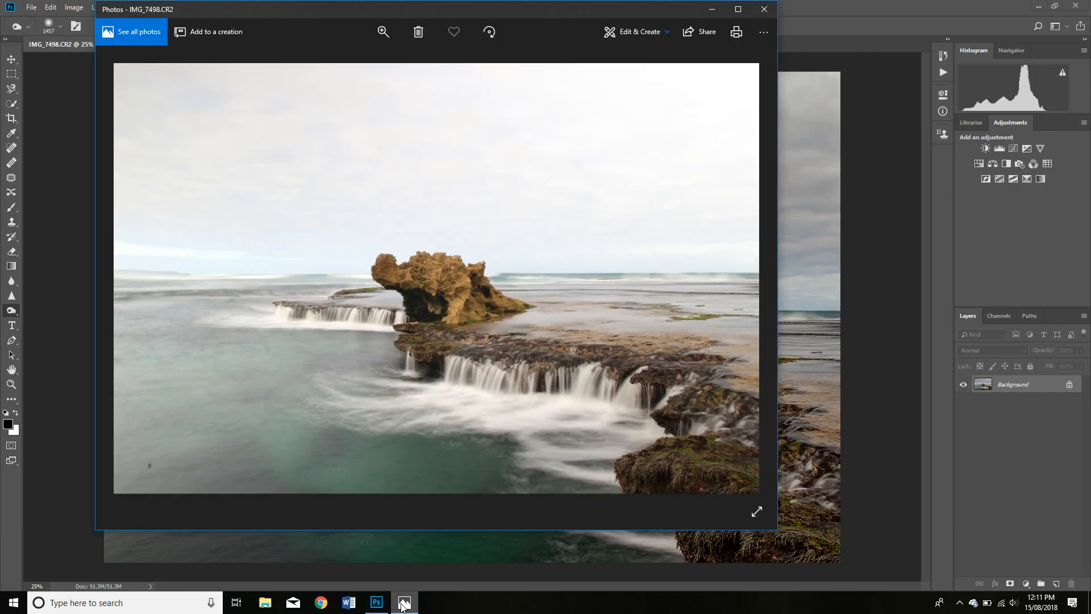
left_click(405, 603)
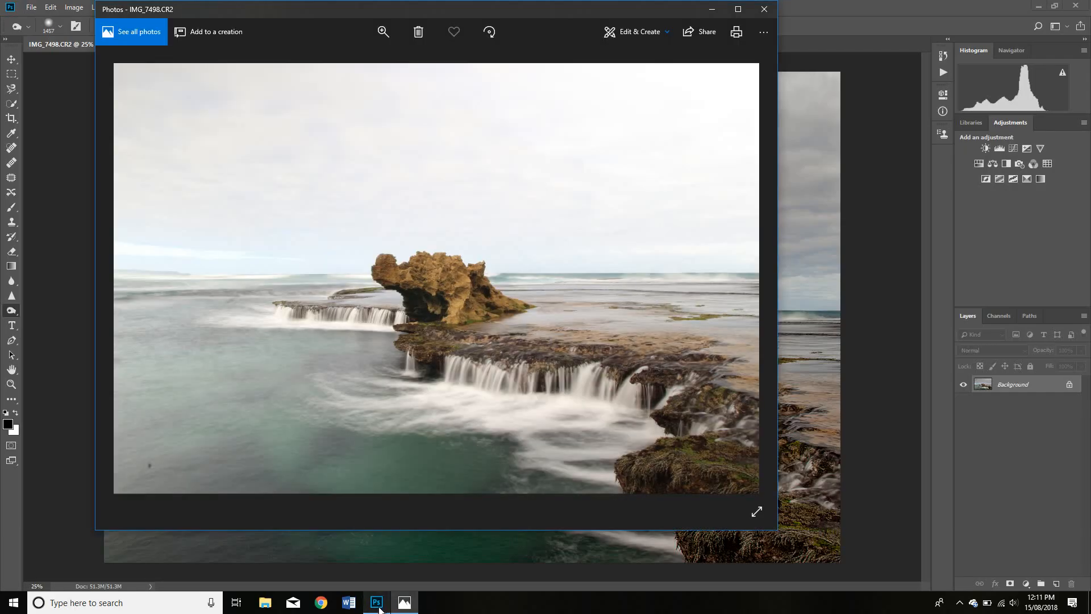
left_click(376, 605)
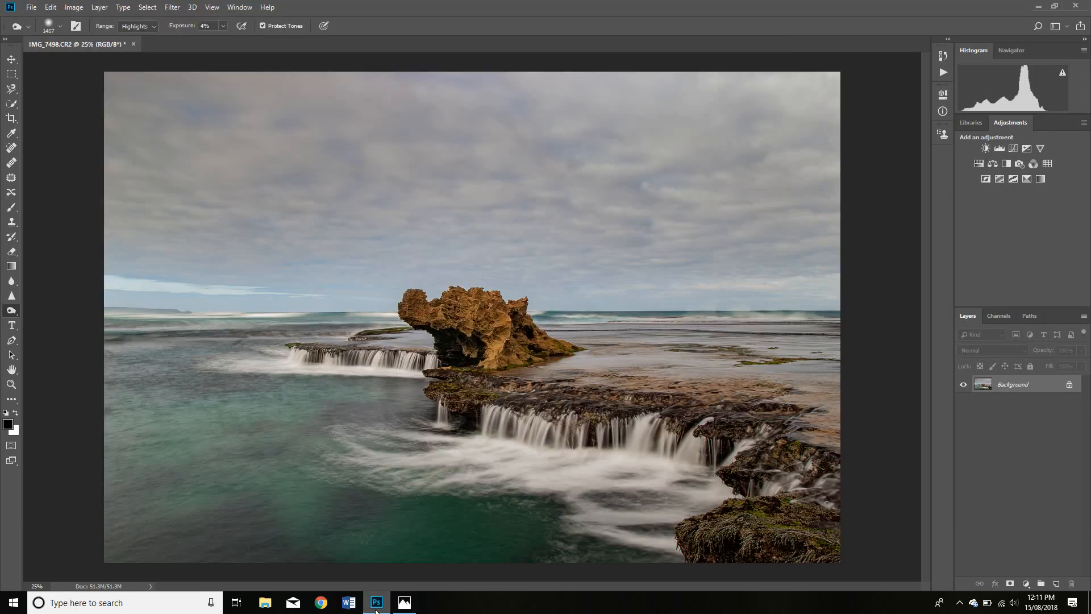
left_click(406, 605)
left_click(376, 604)
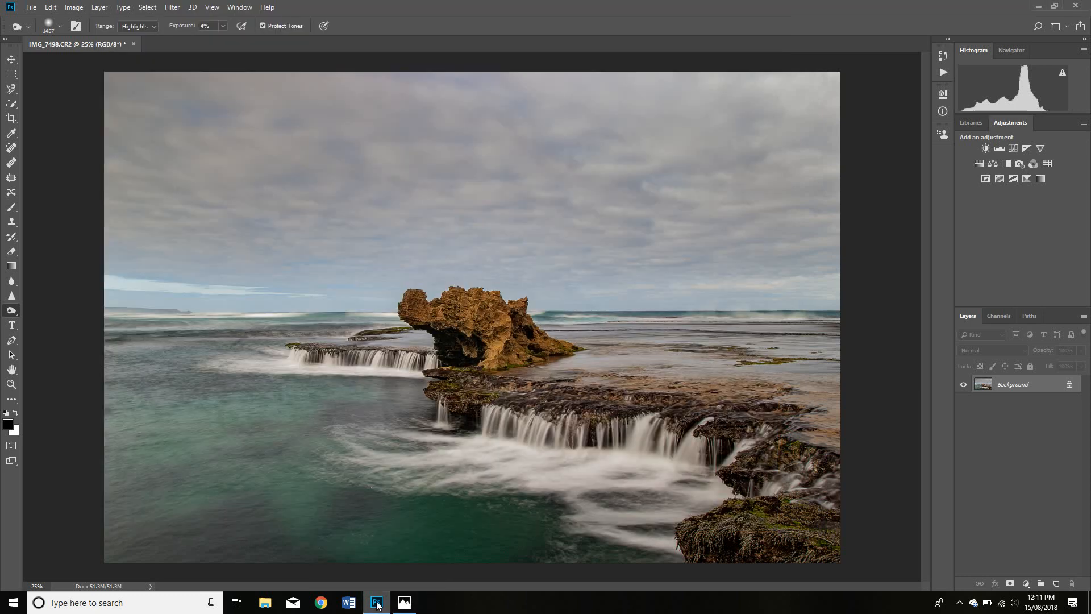